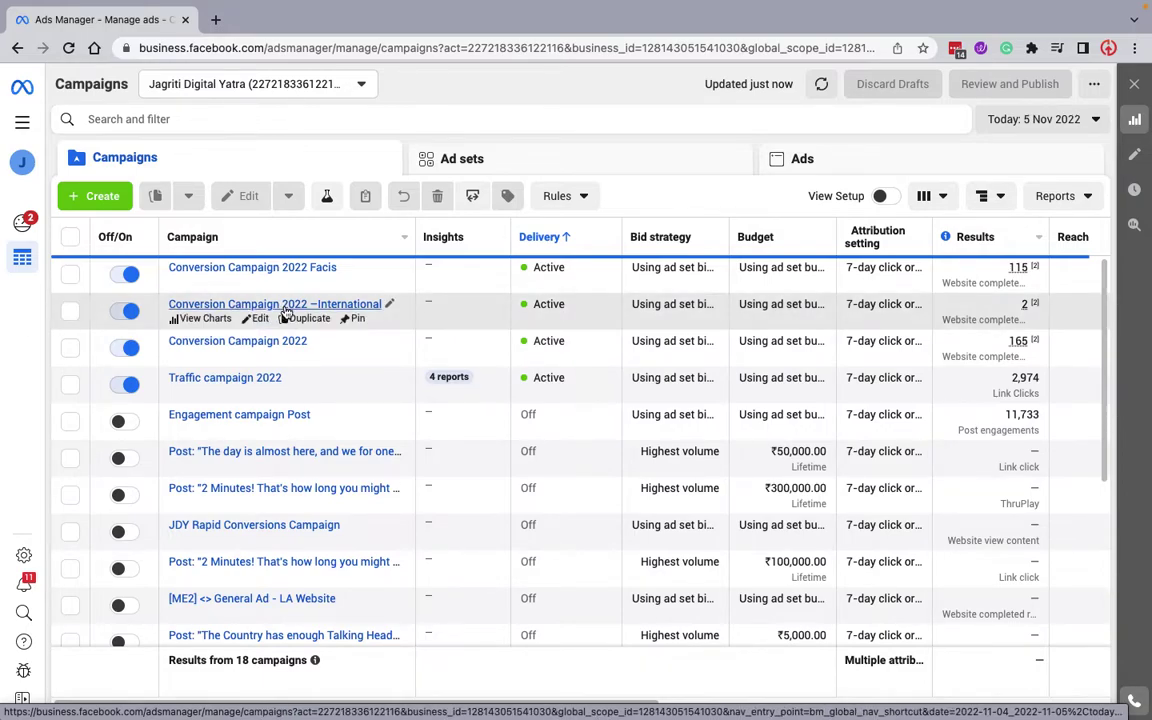
Open Conversion Campaign 2022 –International and choose Duplicate on the JY International Ad set.
{"action": "left_click", "coordinate": [241, 306]}
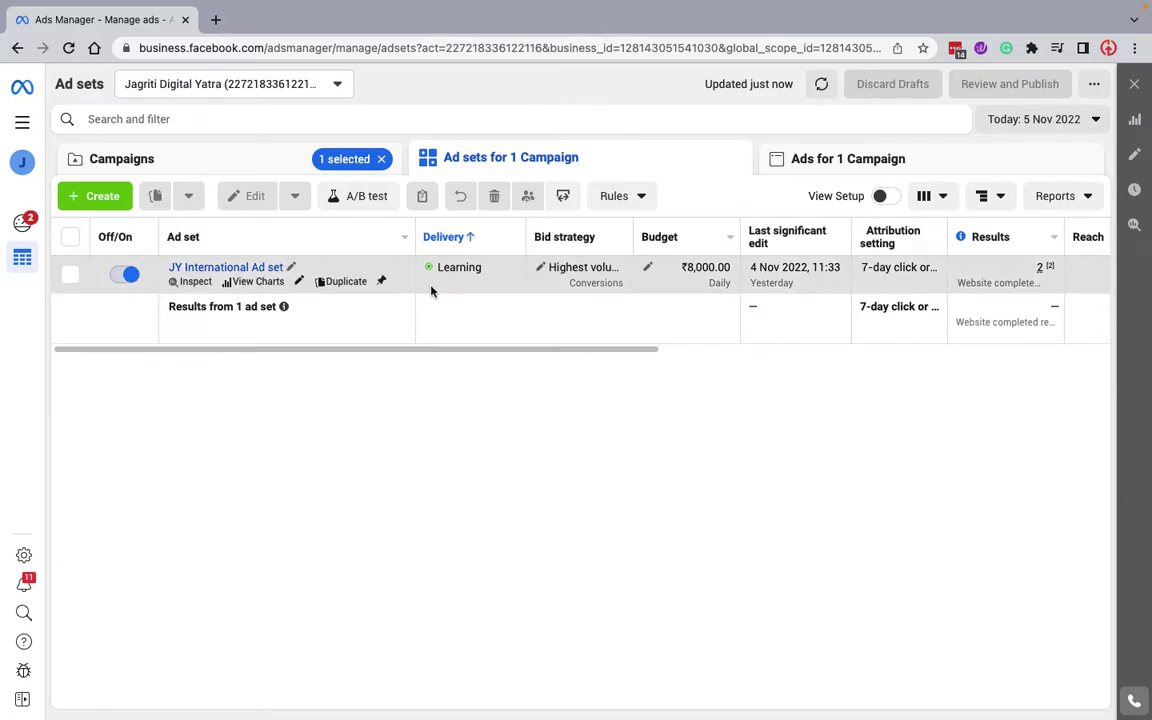
{"action": "mouse_move", "coordinate": [341, 287]}
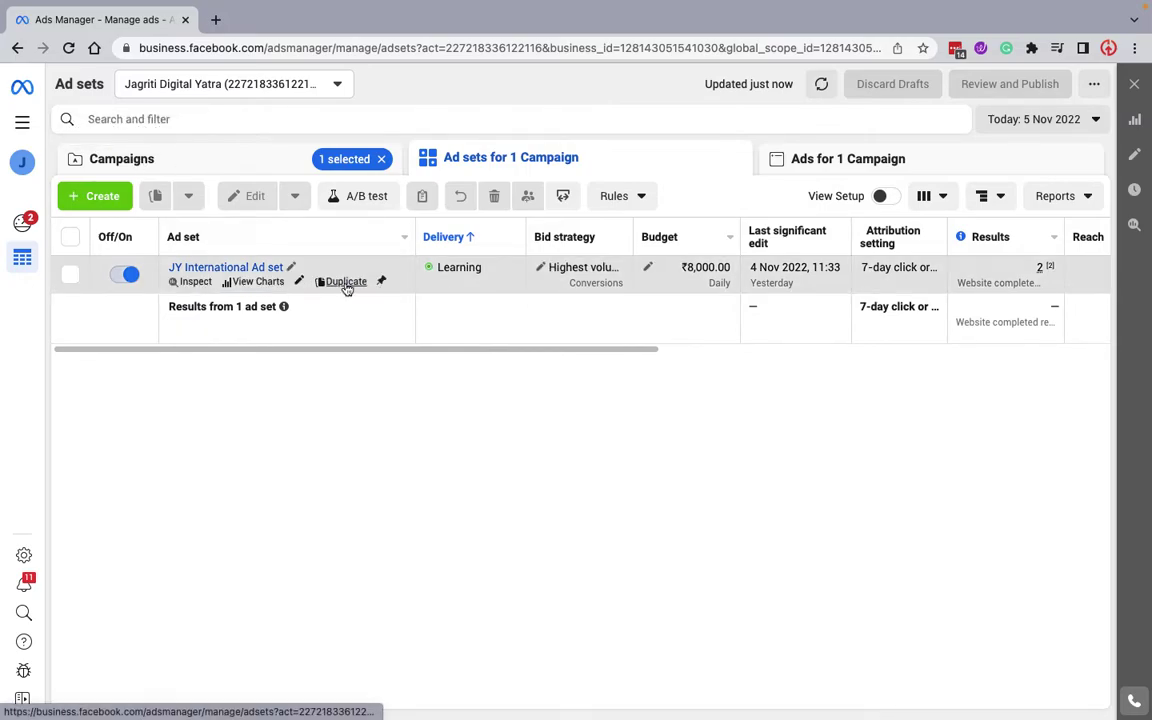
{"action": "left_click", "coordinate": [346, 283]}
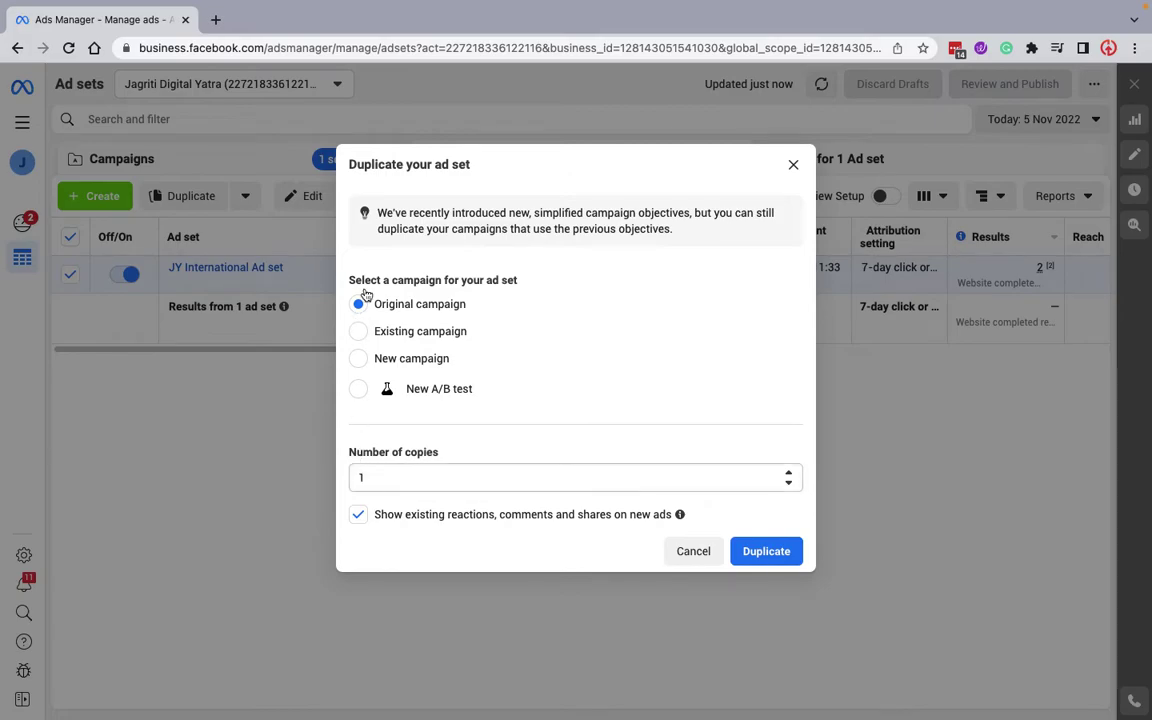
Confirm one copy of the JY International Ad set in the original campaign.
{"action": "left_click", "coordinate": [764, 553]}
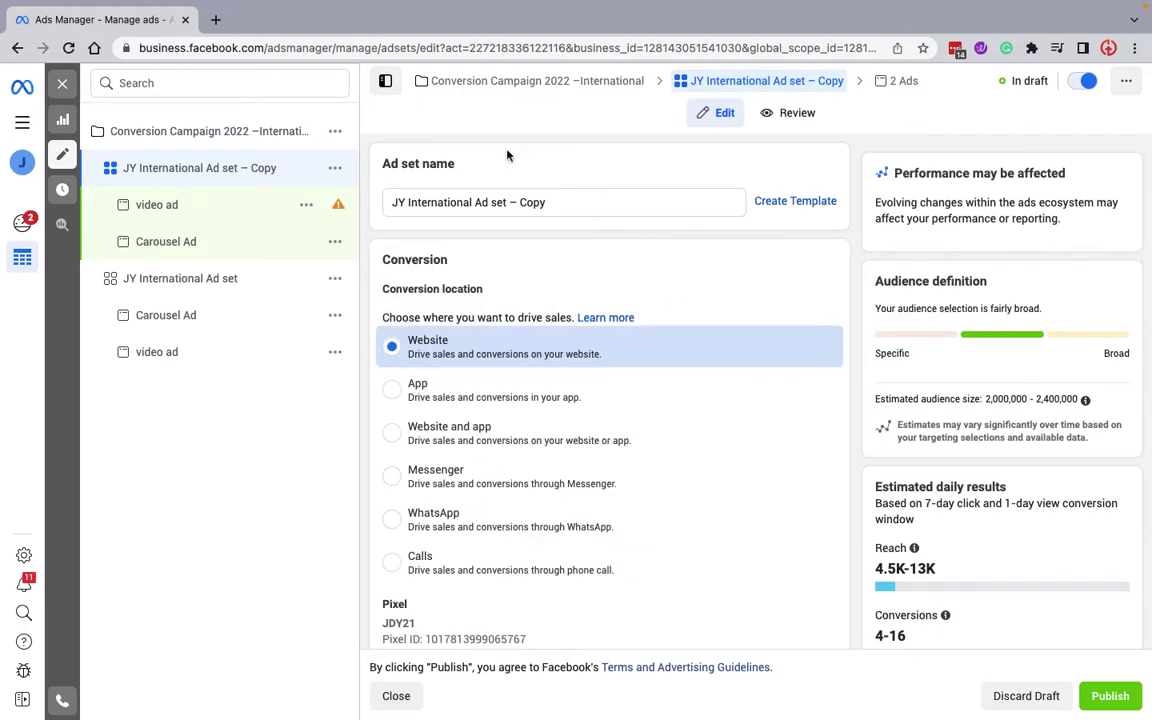
Rename the copied ad set to 'JY International Ad set – Germany'.
{"action": "left_click", "coordinate": [574, 204]}
{"action": "key", "text": "BackSpace"}
{"action": "key", "text": "BackSpace"}
{"action": "key", "text": "BackSpace"}
{"action": "key", "text": "BackSpace"}
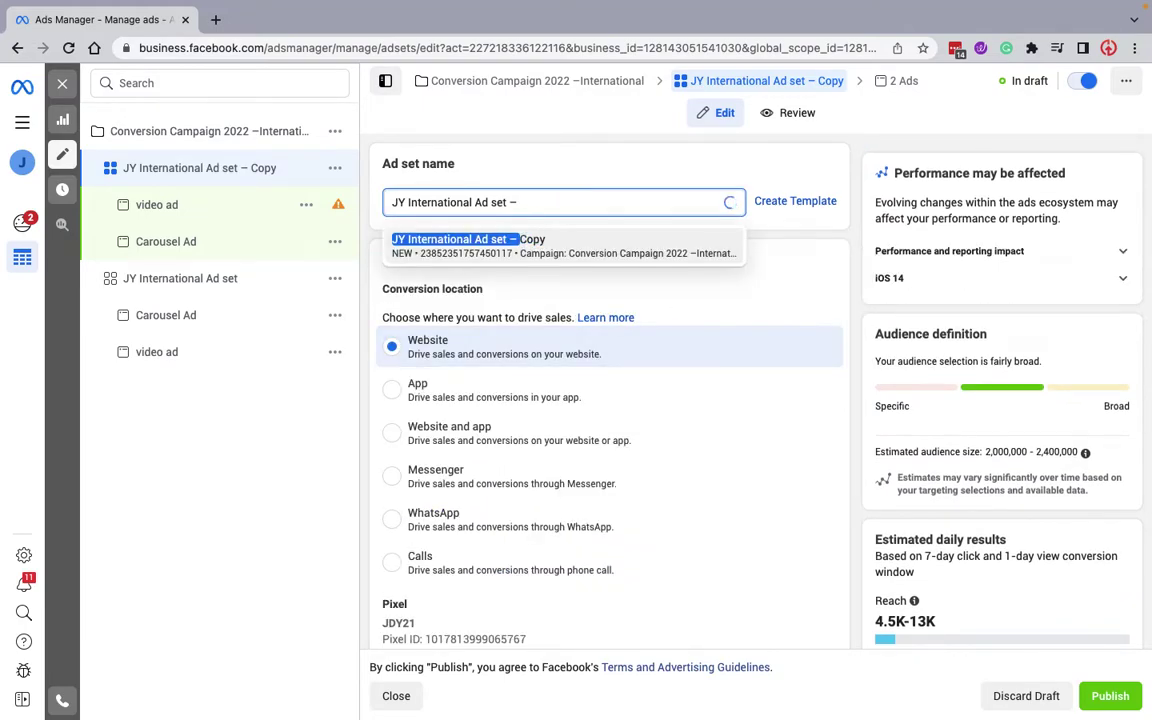
{"action": "type", "text": "Germany"}
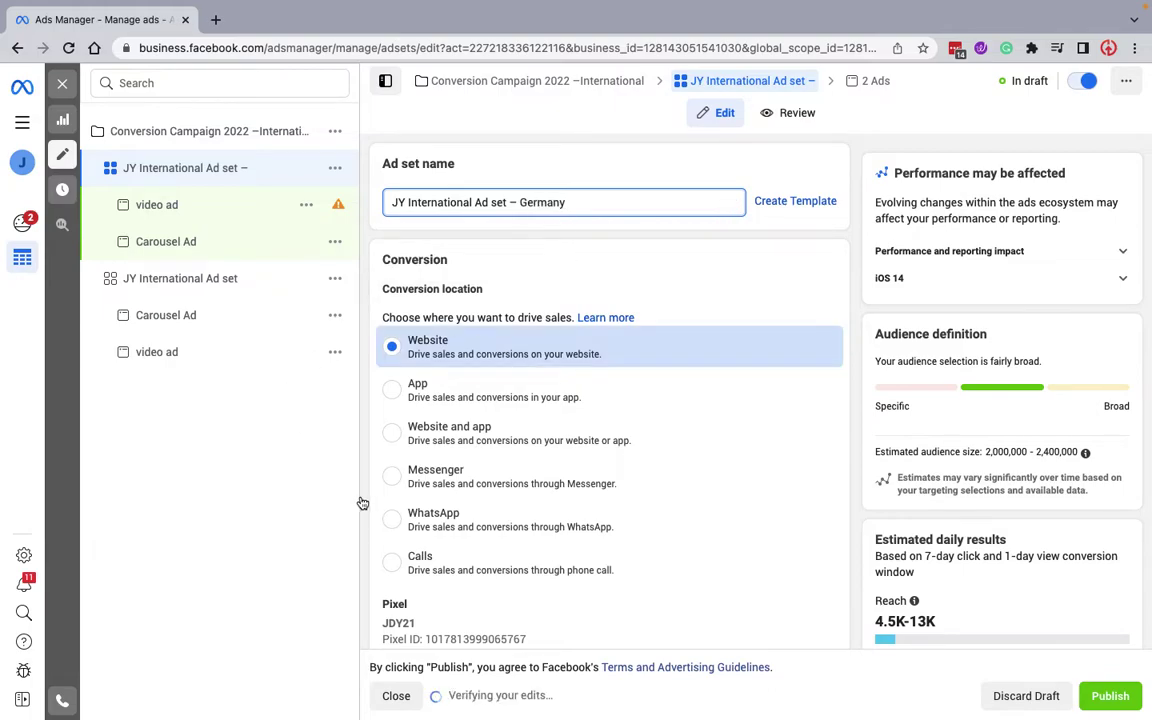
Set the Germany ad set's daily budget to ₹2,000.
{"action": "scroll", "coordinate": [512, 540], "scroll_direction": "down", "scroll_amount": 4}
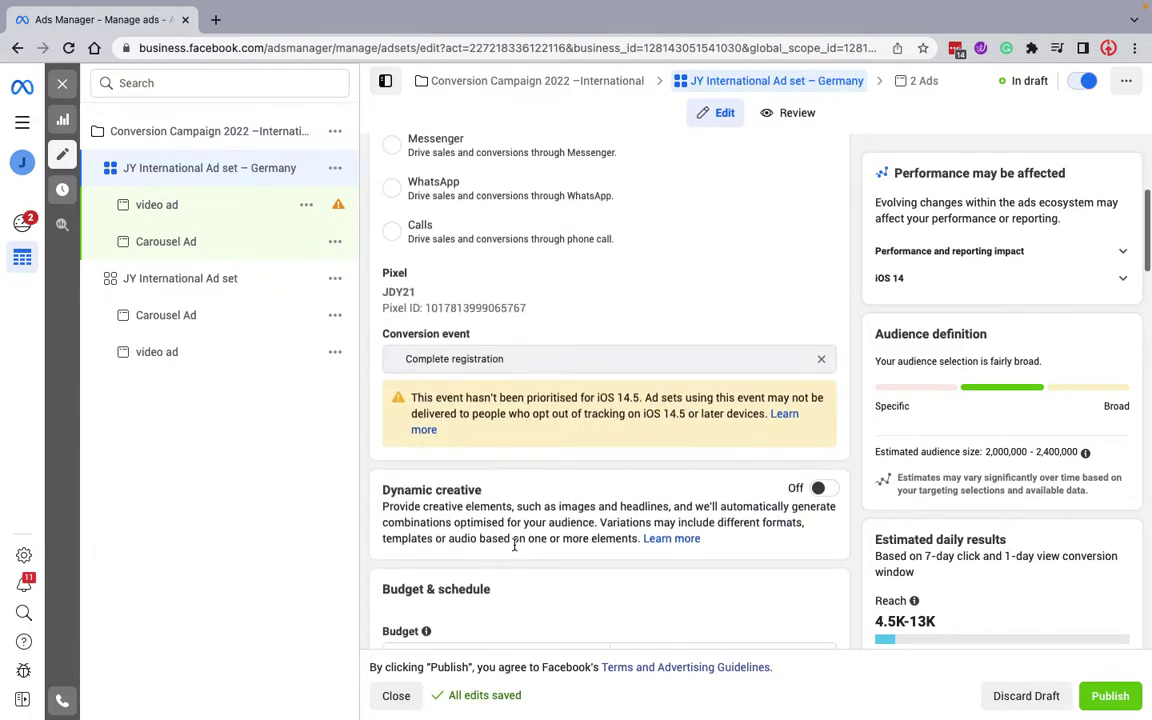
{"action": "scroll", "coordinate": [514, 545], "scroll_direction": "down", "scroll_amount": 5}
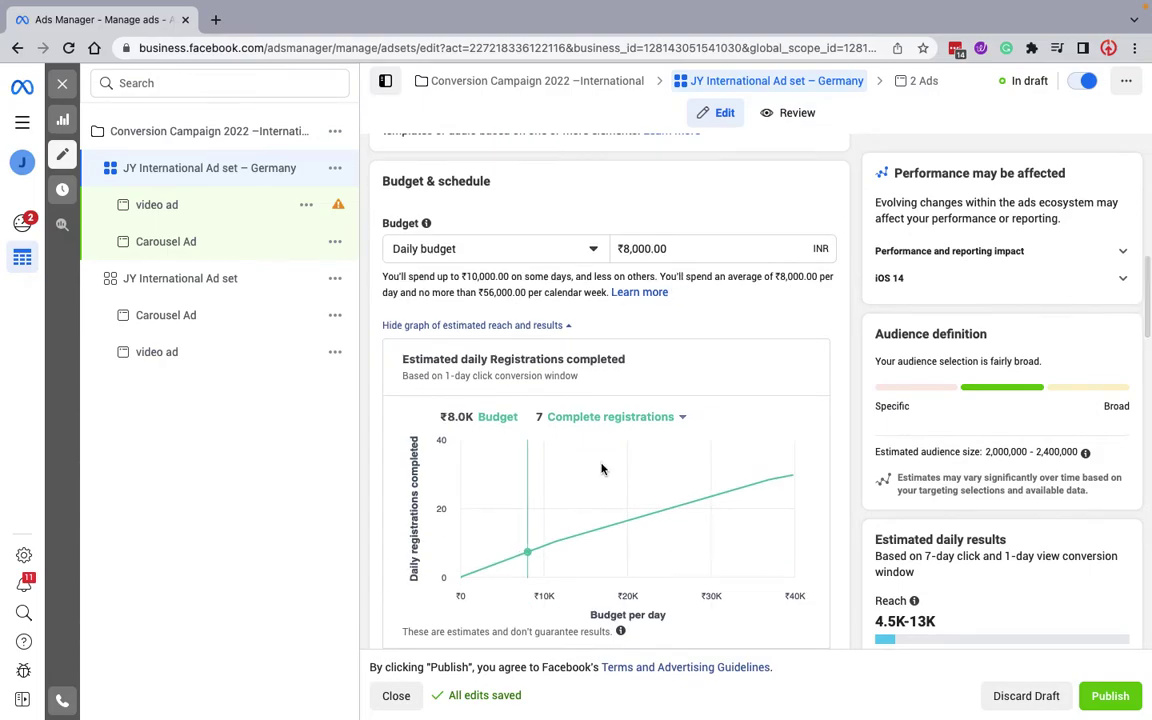
{"action": "scroll", "coordinate": [602, 465], "scroll_direction": "down", "scroll_amount": 1}
{"action": "scroll", "coordinate": [771, 408], "scroll_direction": "up", "scroll_amount": 1}
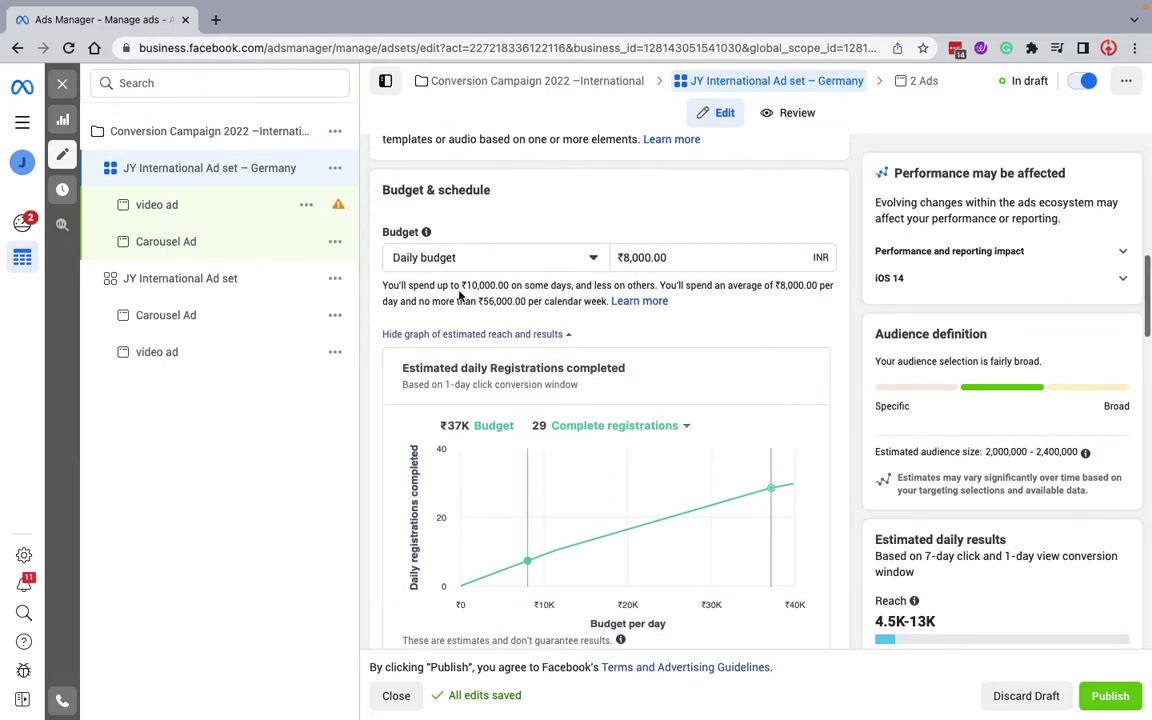
{"action": "left_click", "coordinate": [645, 257]}
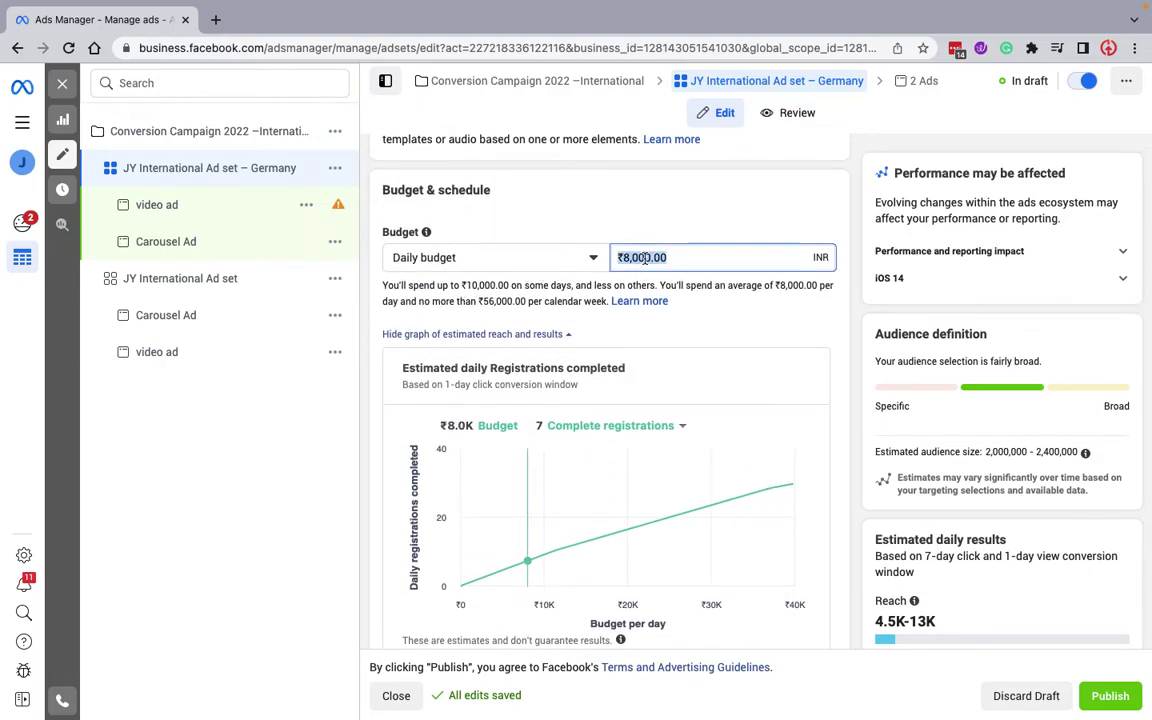
{"action": "type", "text": "20"}
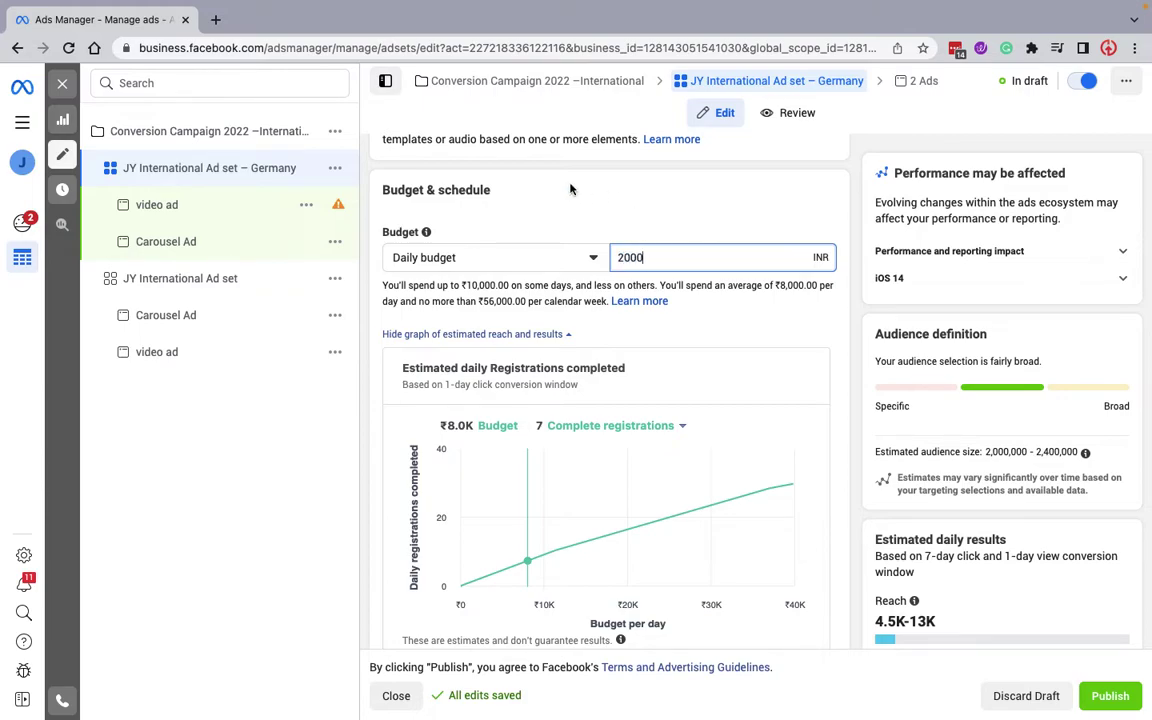
{"action": "left_click", "coordinate": [545, 319]}
{"action": "scroll", "coordinate": [545, 380], "scroll_direction": "down", "scroll_amount": 7}
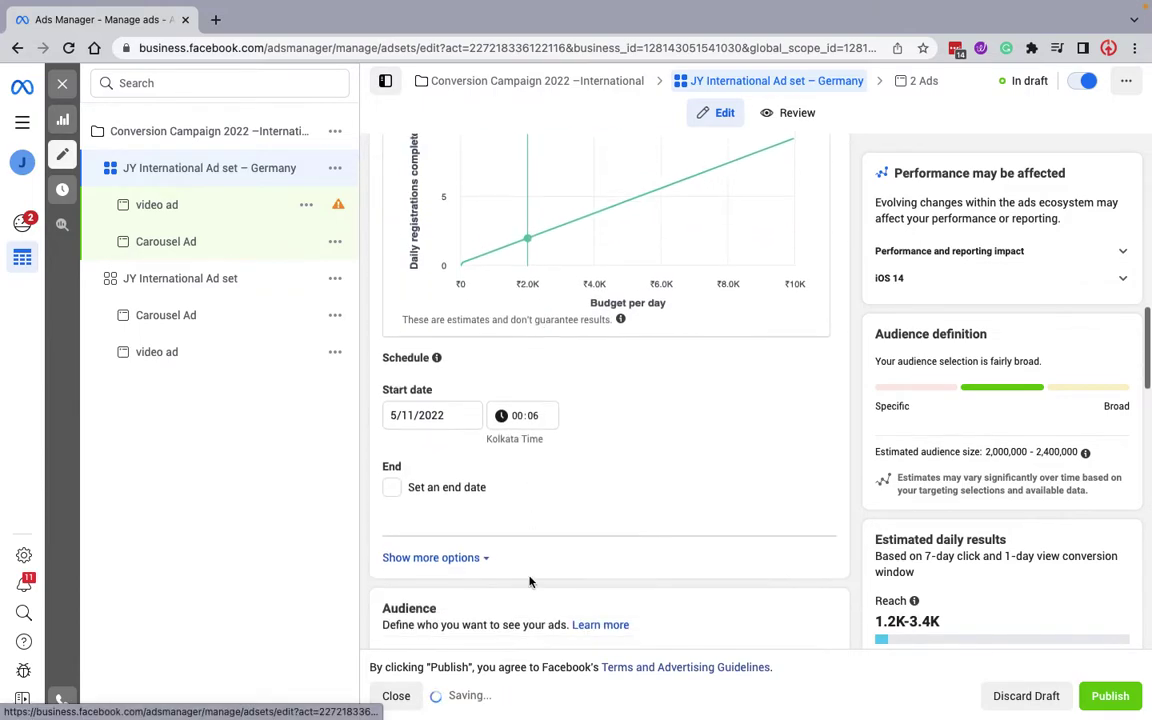
Edit the ad set's locations and add Germany as a targeted country.
{"action": "scroll", "coordinate": [560, 469], "scroll_direction": "down", "scroll_amount": 3}
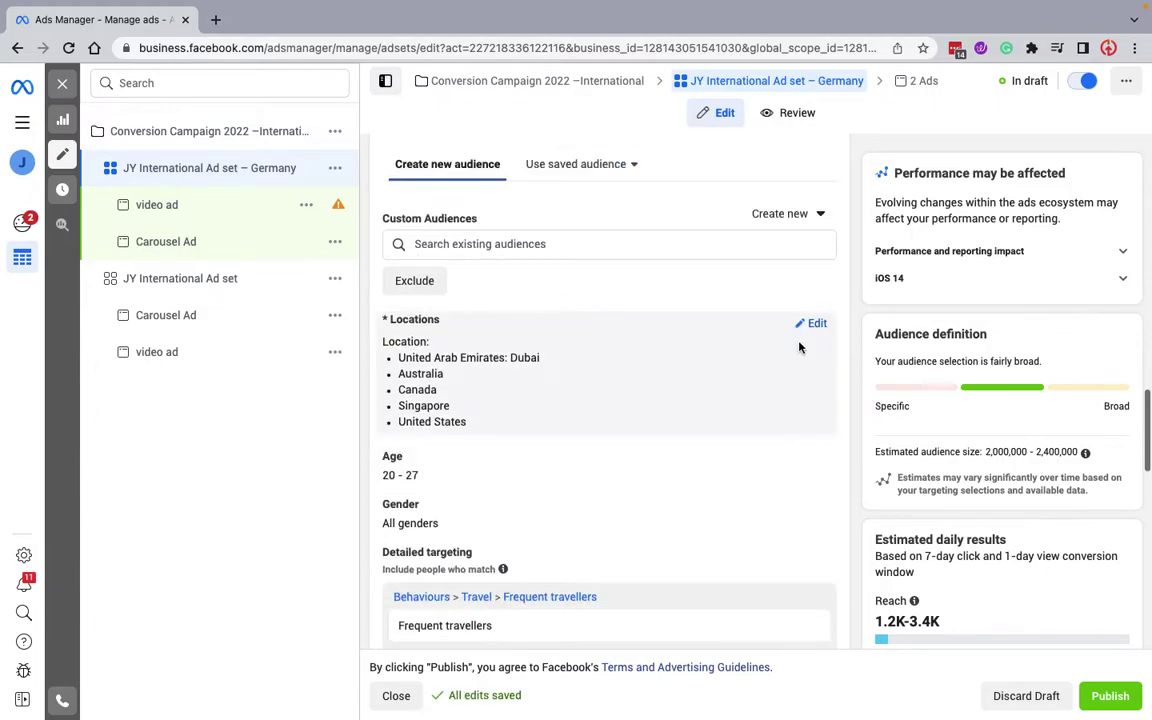
{"action": "left_click", "coordinate": [817, 324]}
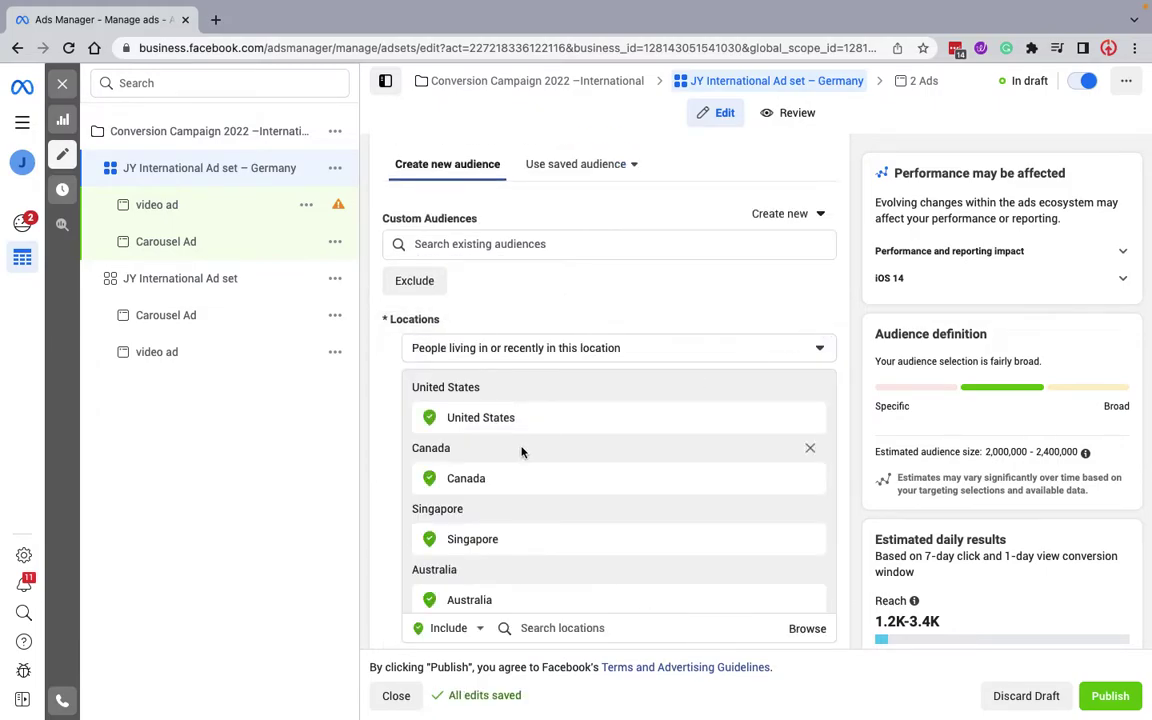
{"action": "scroll", "coordinate": [758, 468], "scroll_direction": "down", "scroll_amount": 2}
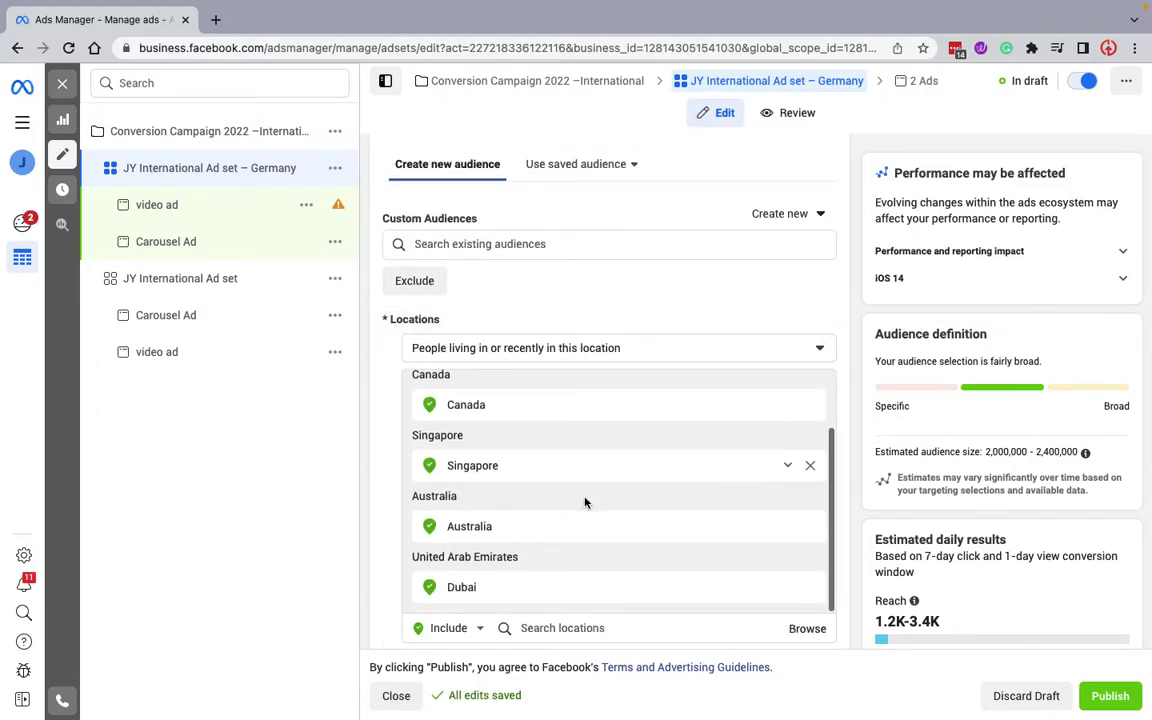
{"action": "scroll", "coordinate": [544, 356], "scroll_direction": "down", "scroll_amount": 3}
{"action": "scroll", "coordinate": [565, 401], "scroll_direction": "up", "scroll_amount": 3}
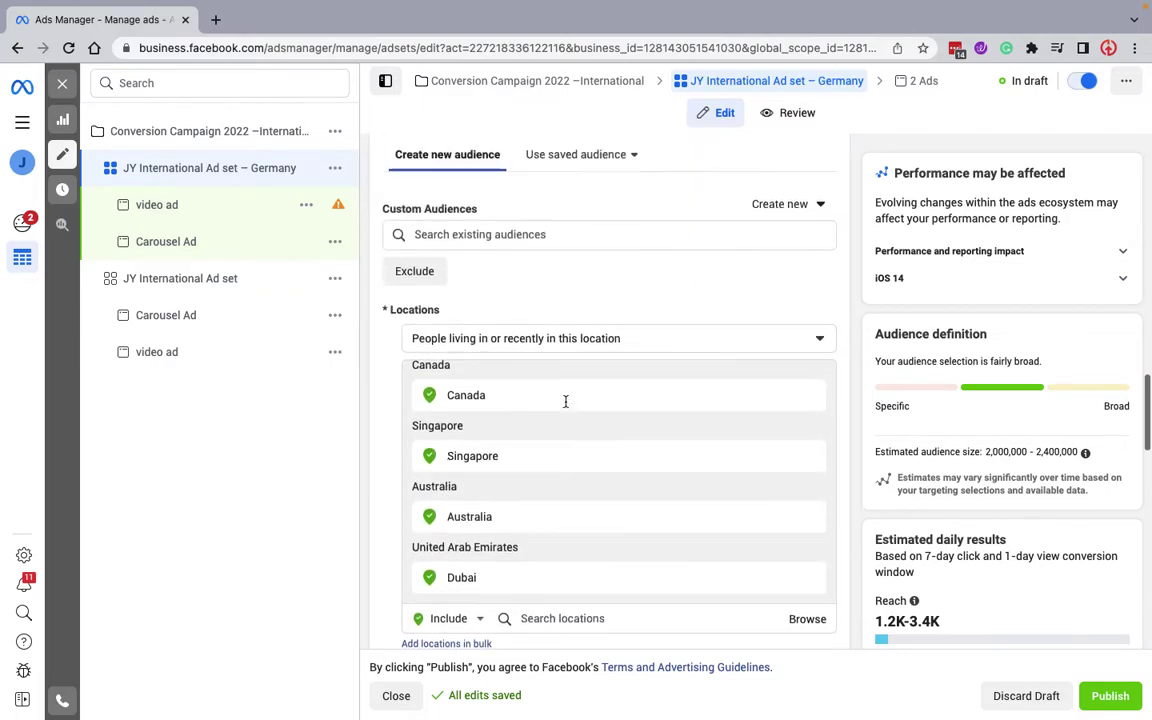
{"action": "scroll", "coordinate": [637, 540], "scroll_direction": "down", "scroll_amount": 3}
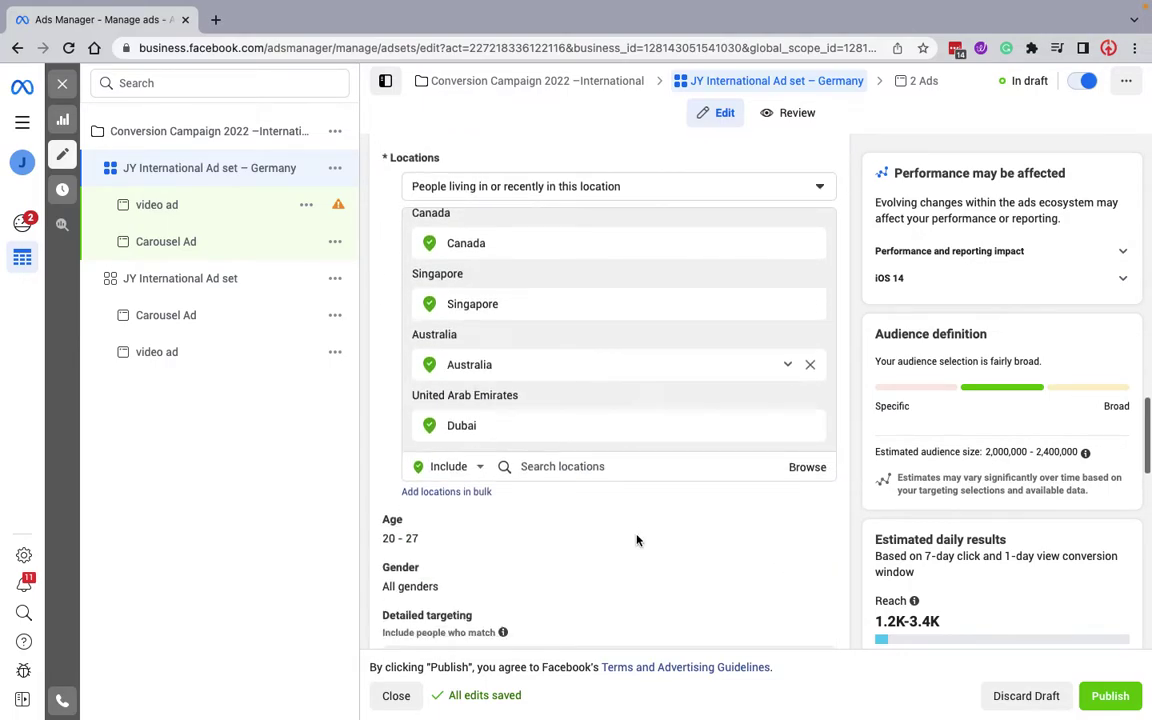
{"action": "left_click", "coordinate": [578, 467]}
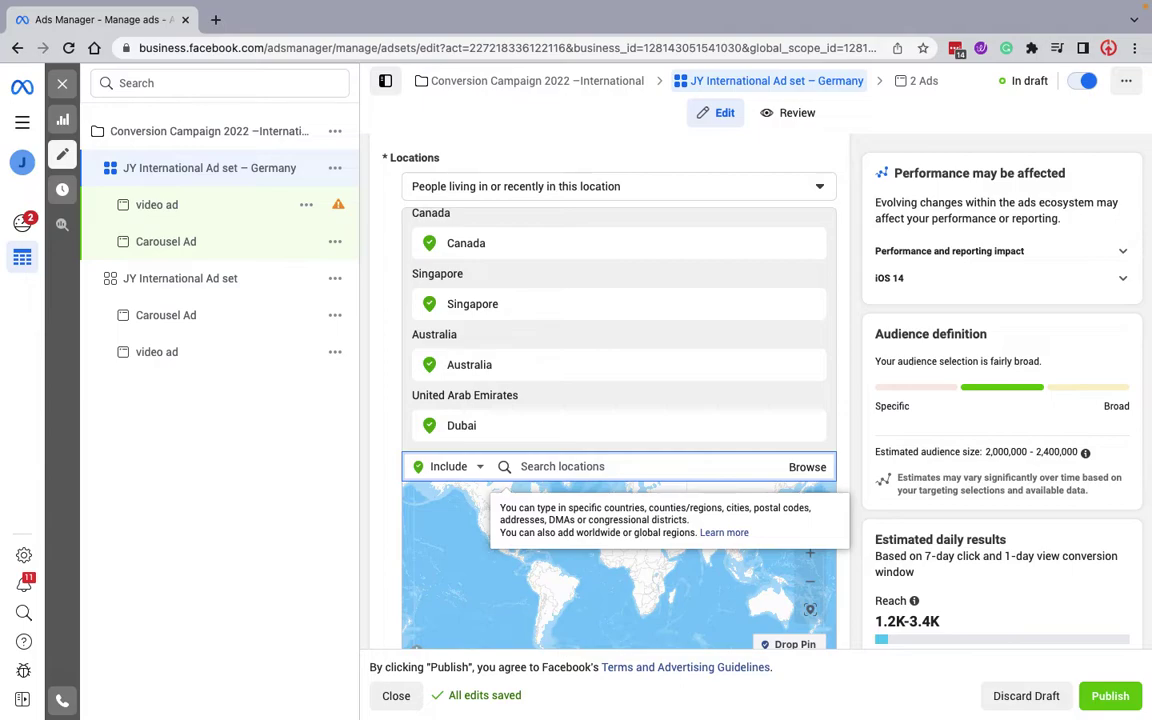
{"action": "type", "text": "germa"}
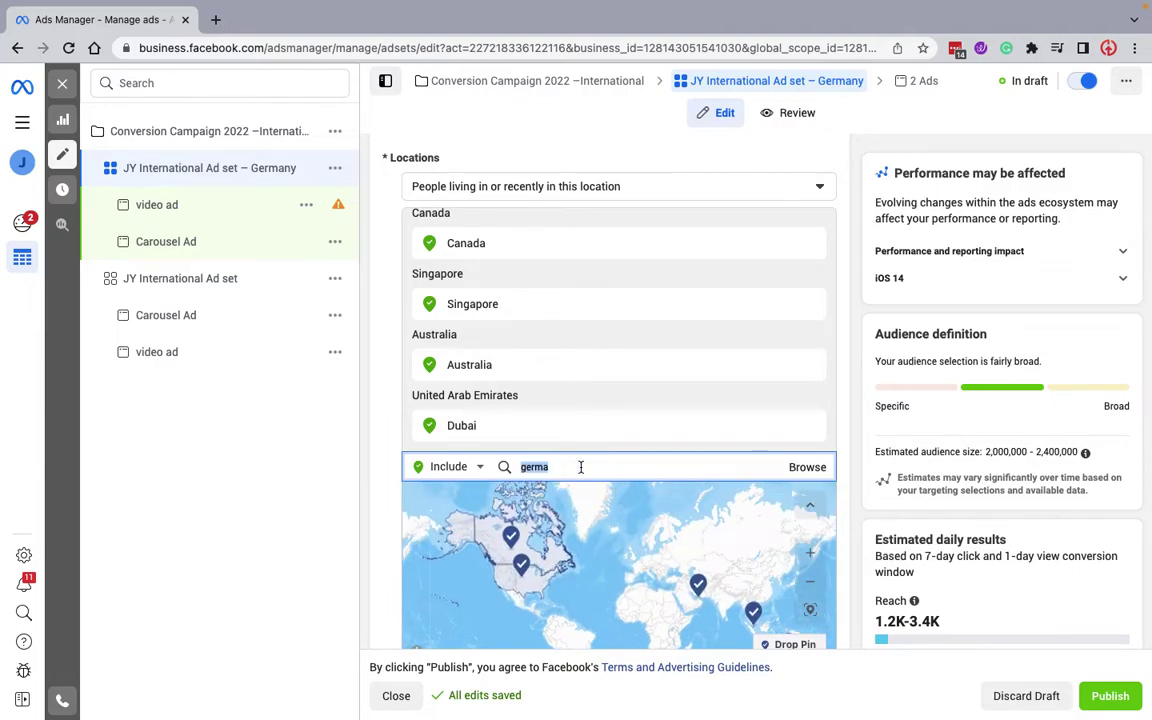
{"action": "left_click", "coordinate": [580, 467]}
{"action": "type", "text": "ny"}
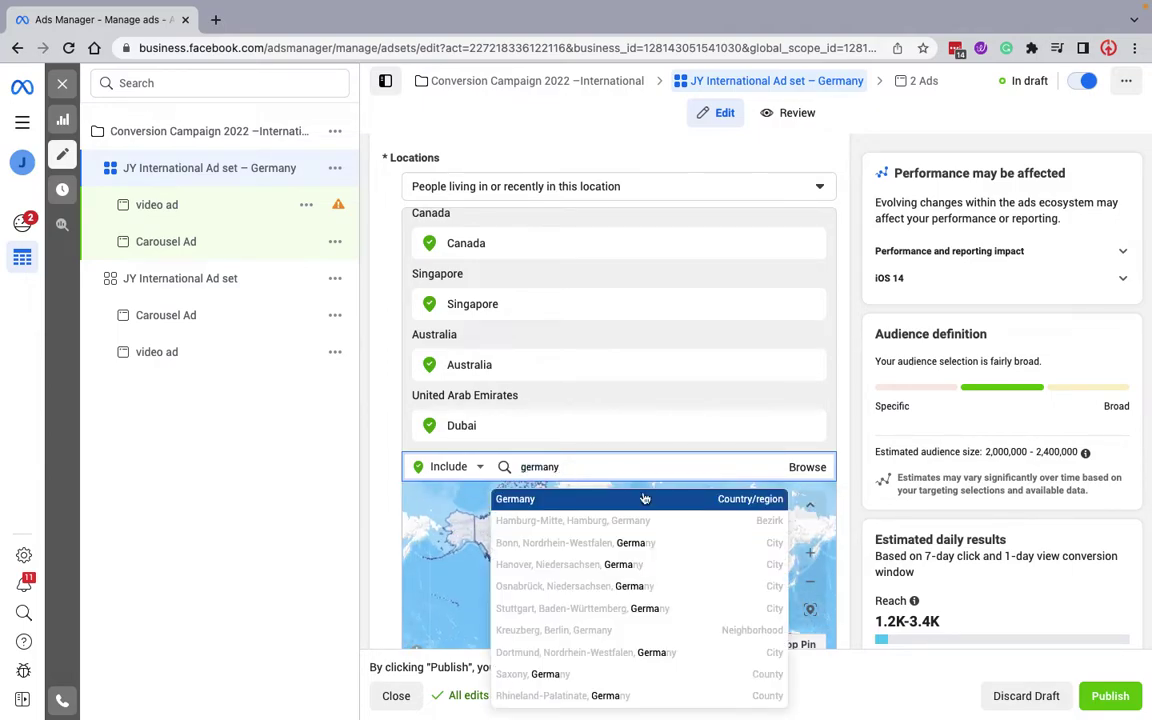
{"action": "left_click", "coordinate": [678, 500]}
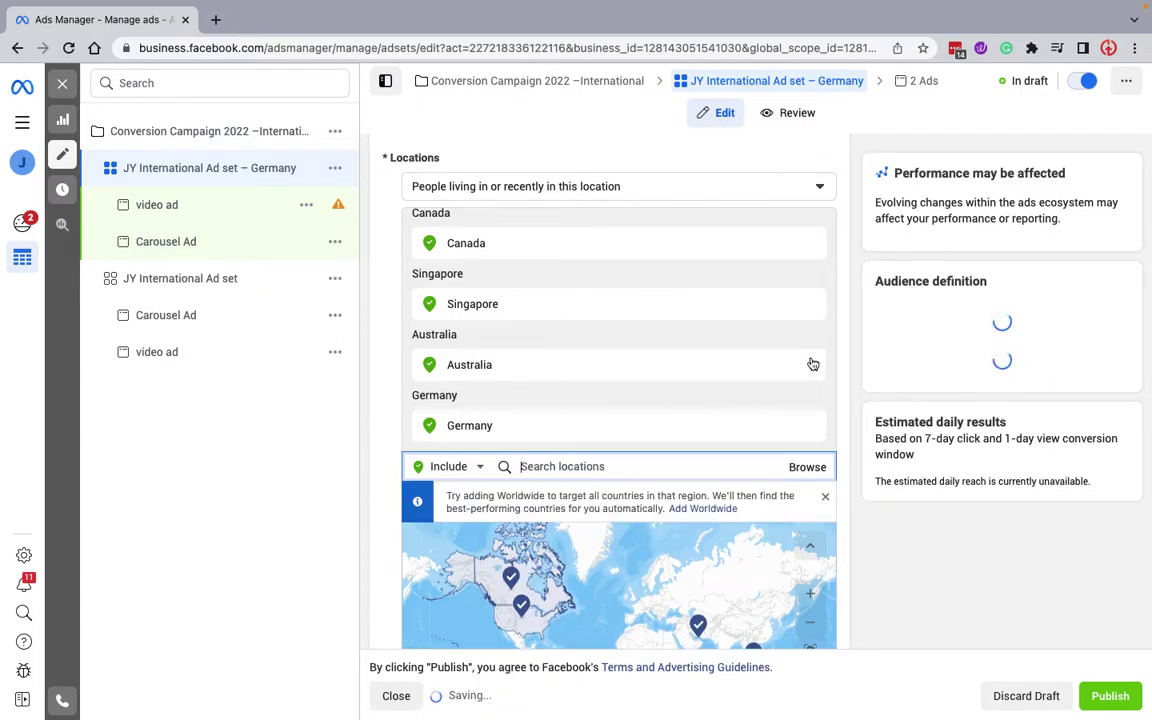
Remove the four other targeted countries so only Germany remains.
{"action": "scroll", "coordinate": [779, 288], "scroll_direction": "up", "scroll_amount": 4}
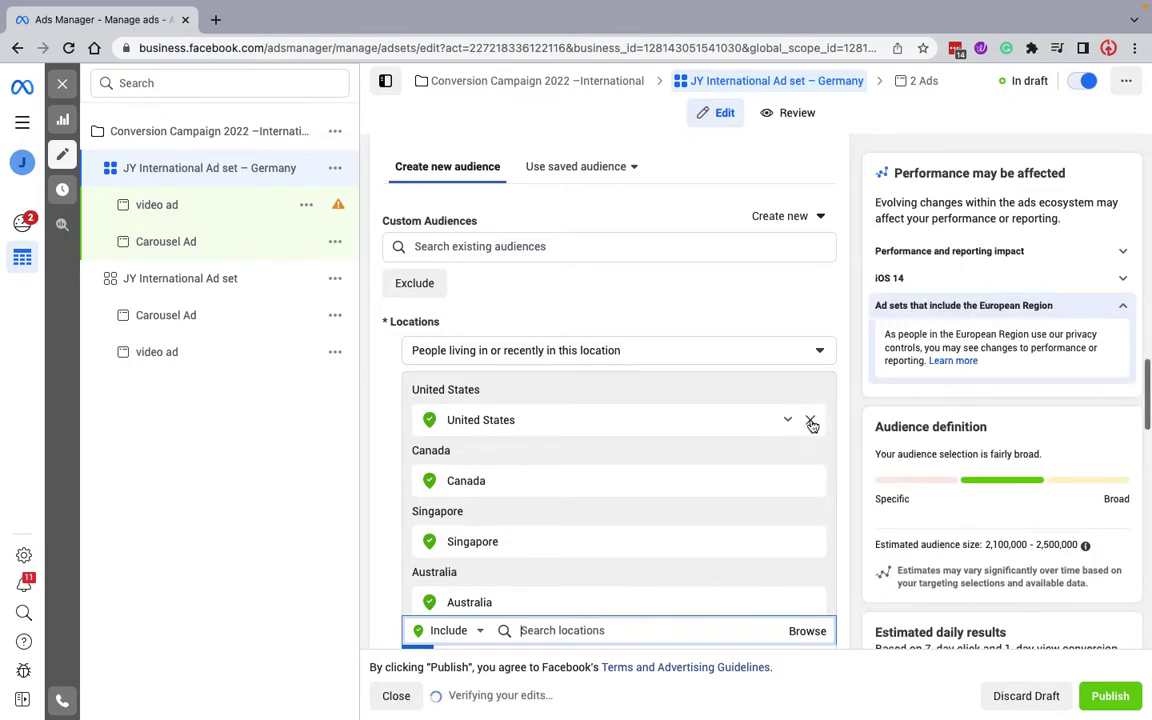
{"action": "left_click", "coordinate": [811, 422]}
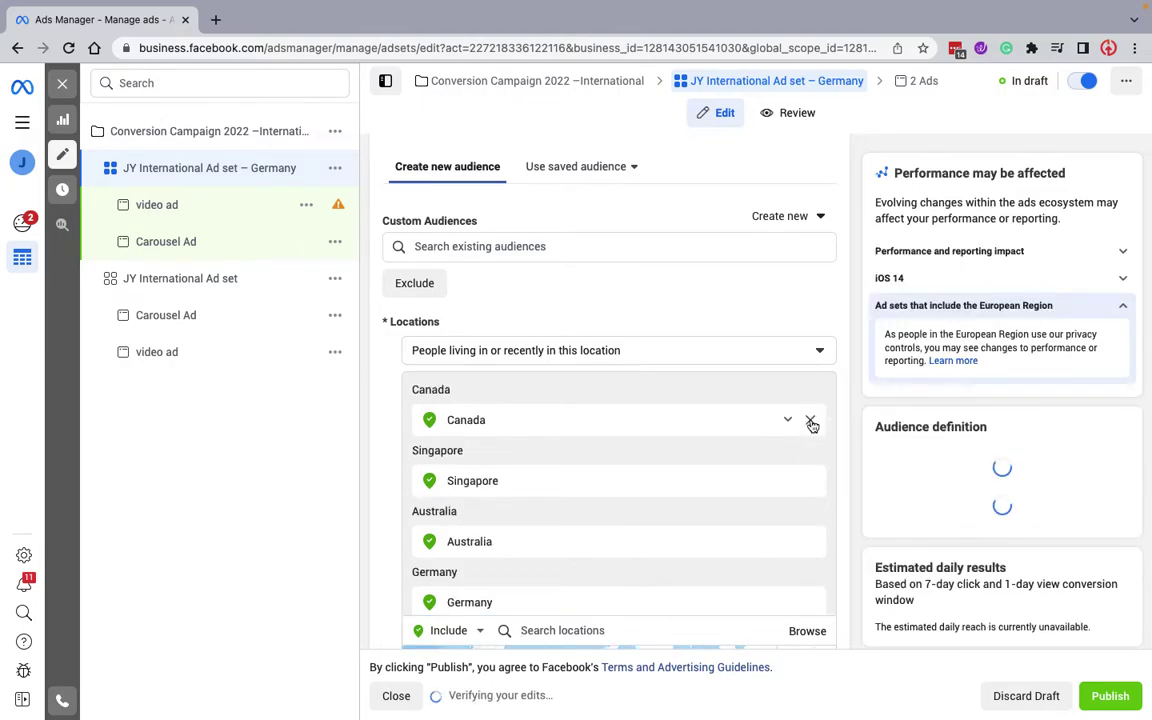
{"action": "left_click", "coordinate": [811, 422]}
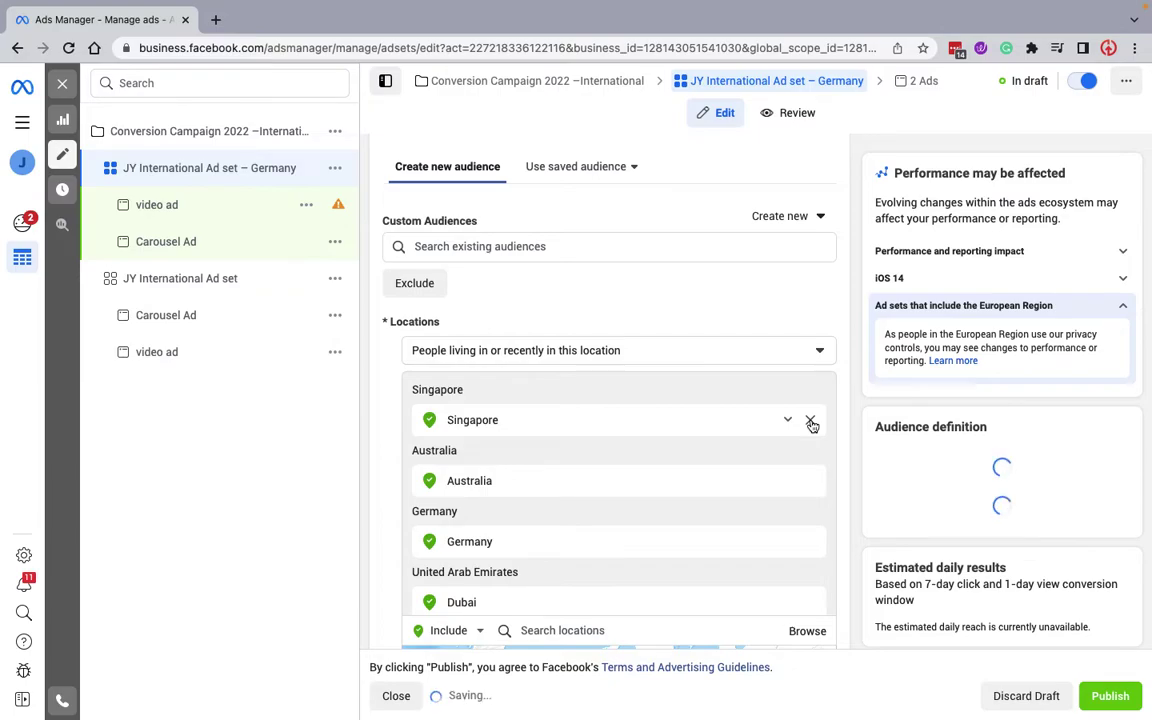
{"action": "left_click", "coordinate": [811, 422]}
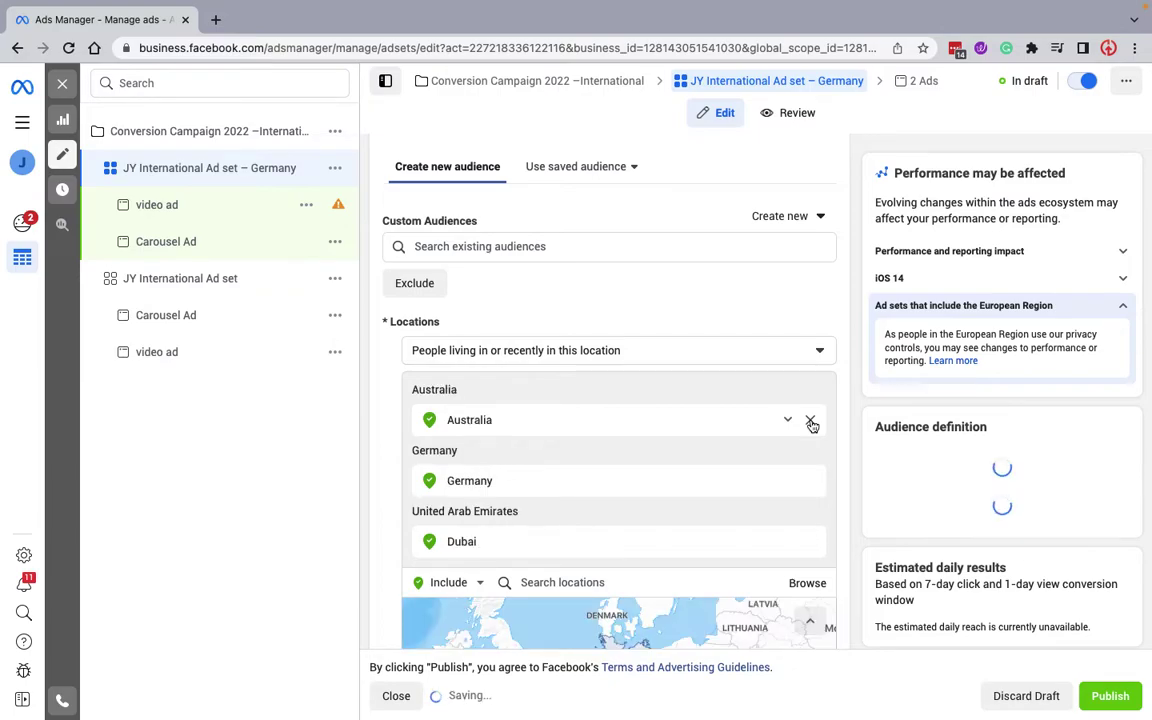
{"action": "left_click", "coordinate": [811, 422]}
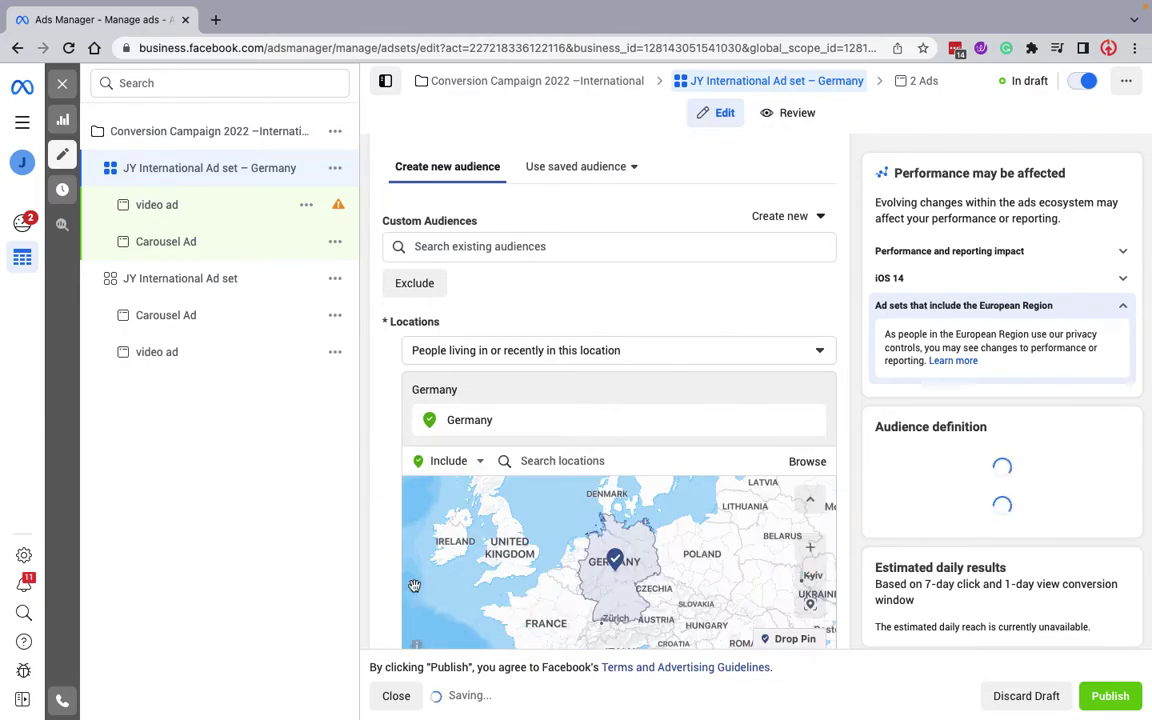
Review the Germany ad set form and publish it with its video and Carousel ads.
{"action": "scroll", "coordinate": [393, 477], "scroll_direction": "down", "scroll_amount": 5}
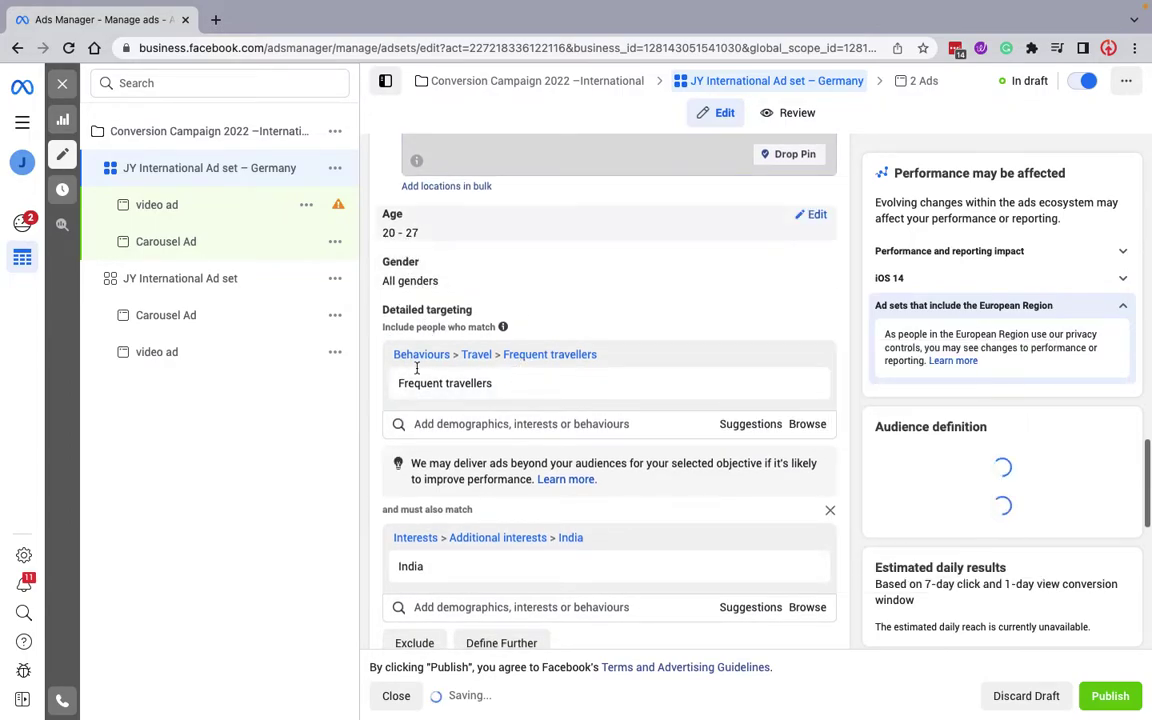
{"action": "scroll", "coordinate": [411, 368], "scroll_direction": "down", "scroll_amount": 2}
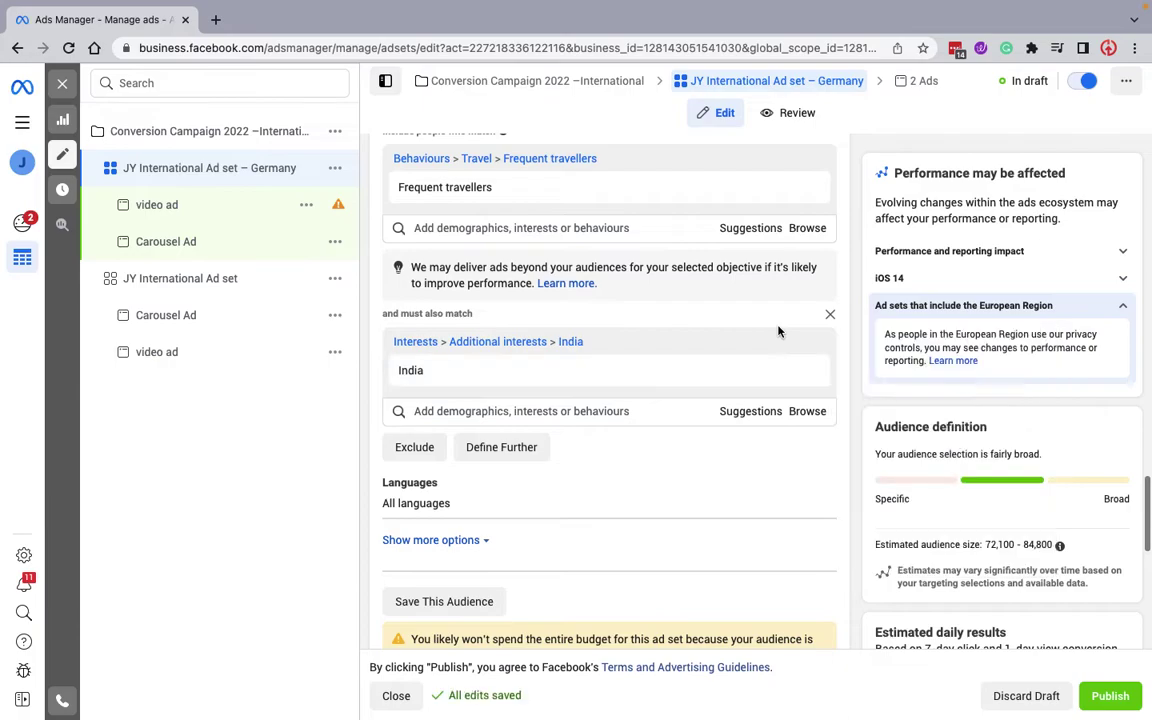
{"action": "scroll", "coordinate": [737, 518], "scroll_direction": "down", "scroll_amount": 4}
{"action": "scroll", "coordinate": [737, 518], "scroll_direction": "down", "scroll_amount": 3}
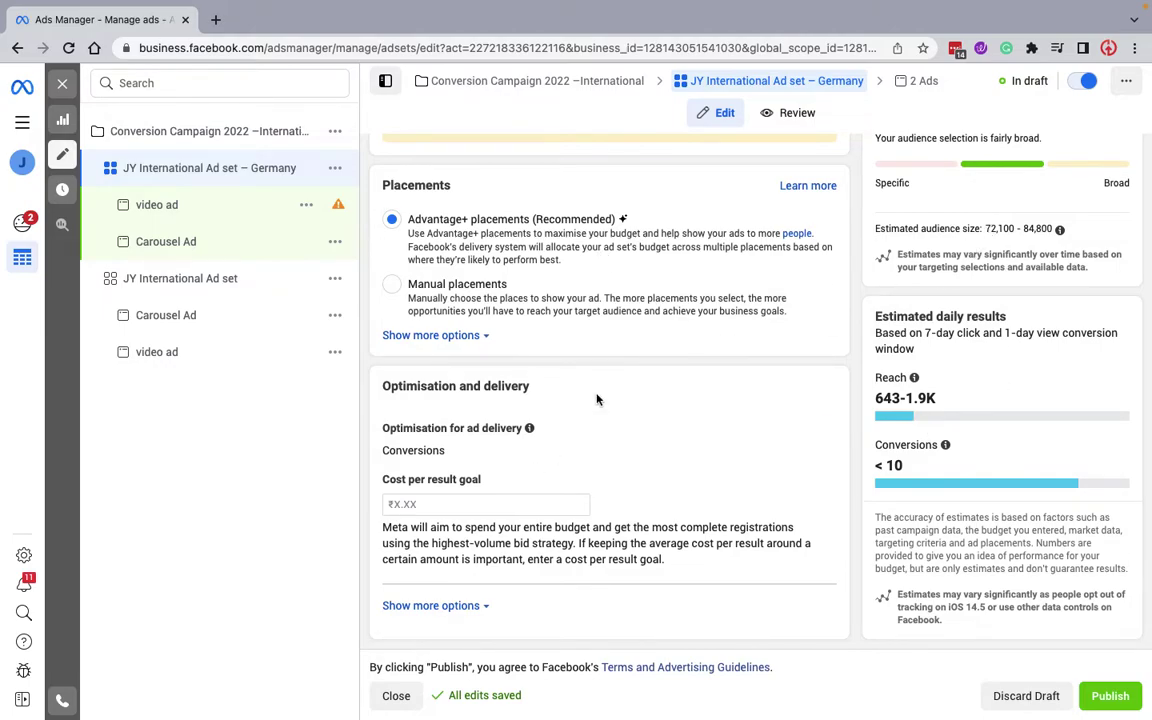
{"action": "scroll", "coordinate": [597, 398], "scroll_direction": "up", "scroll_amount": 1}
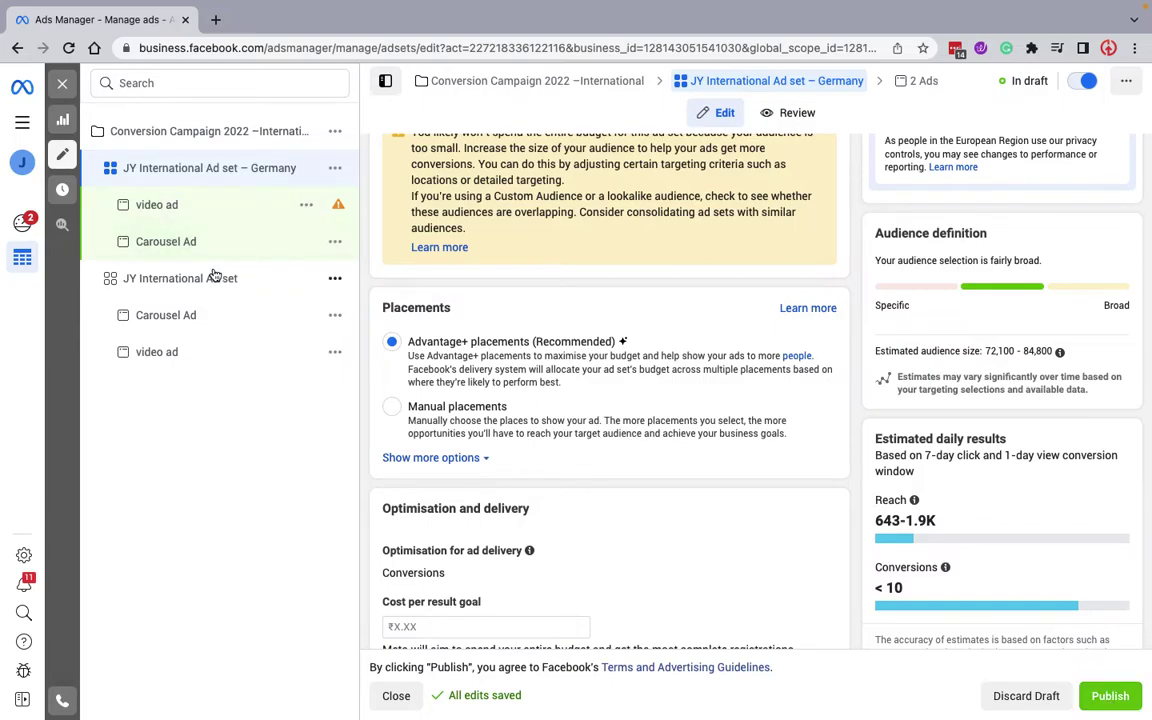
{"action": "left_click", "coordinate": [1106, 698]}
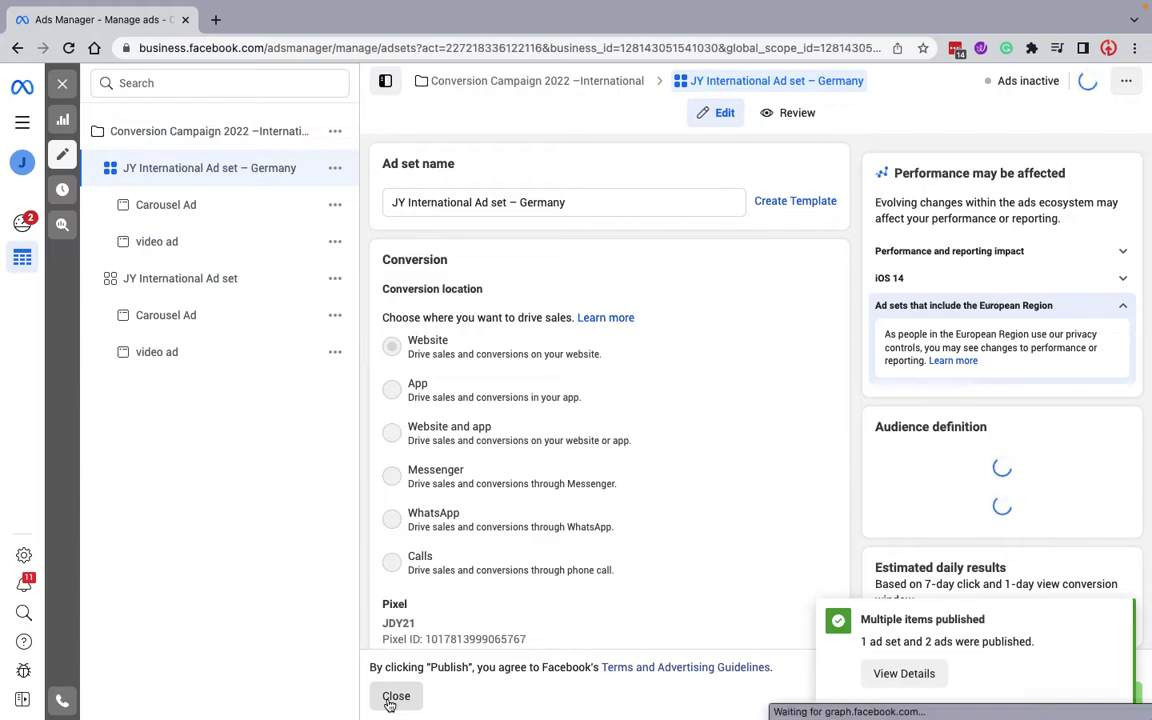
Close the editor and publish the original ad set renamed to the UK name.
{"action": "left_click", "coordinate": [394, 697]}
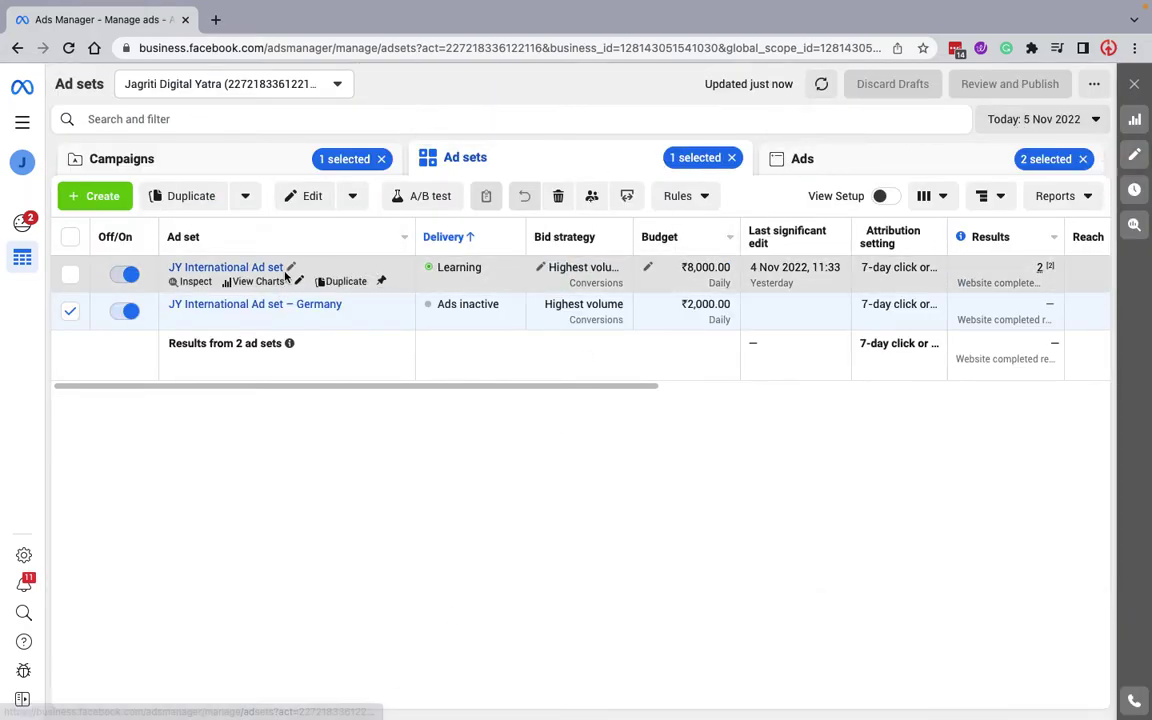
{"action": "left_click", "coordinate": [291, 268]}
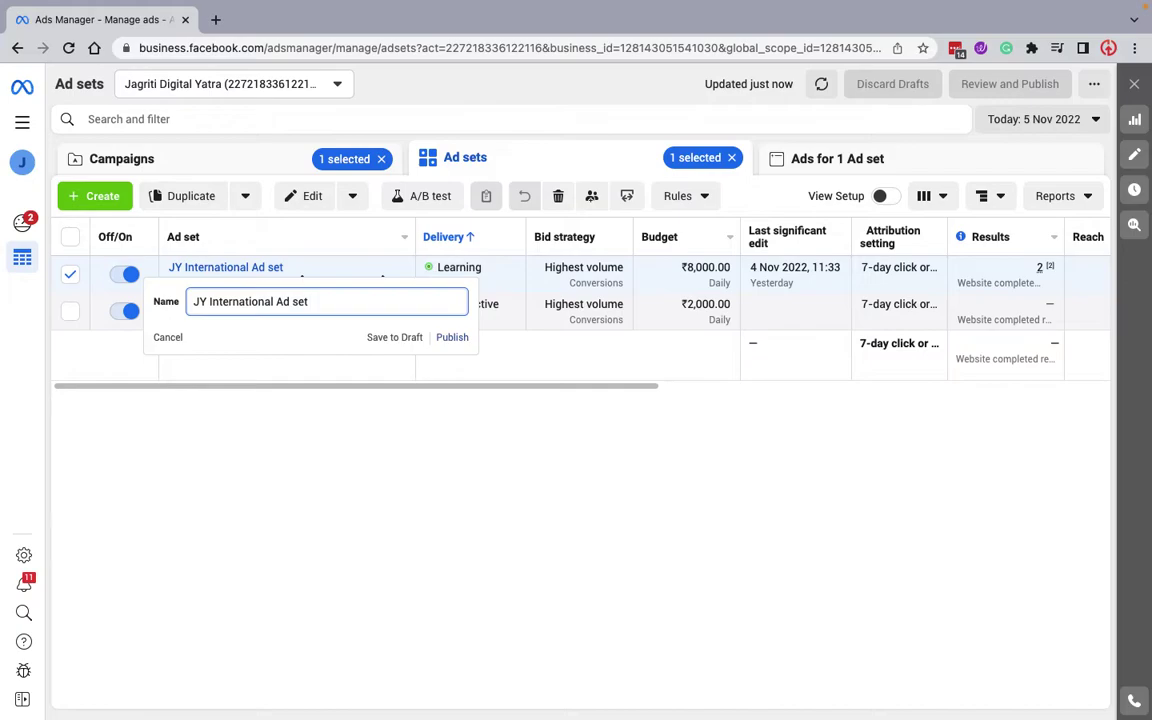
{"action": "left_click", "coordinate": [452, 337]}
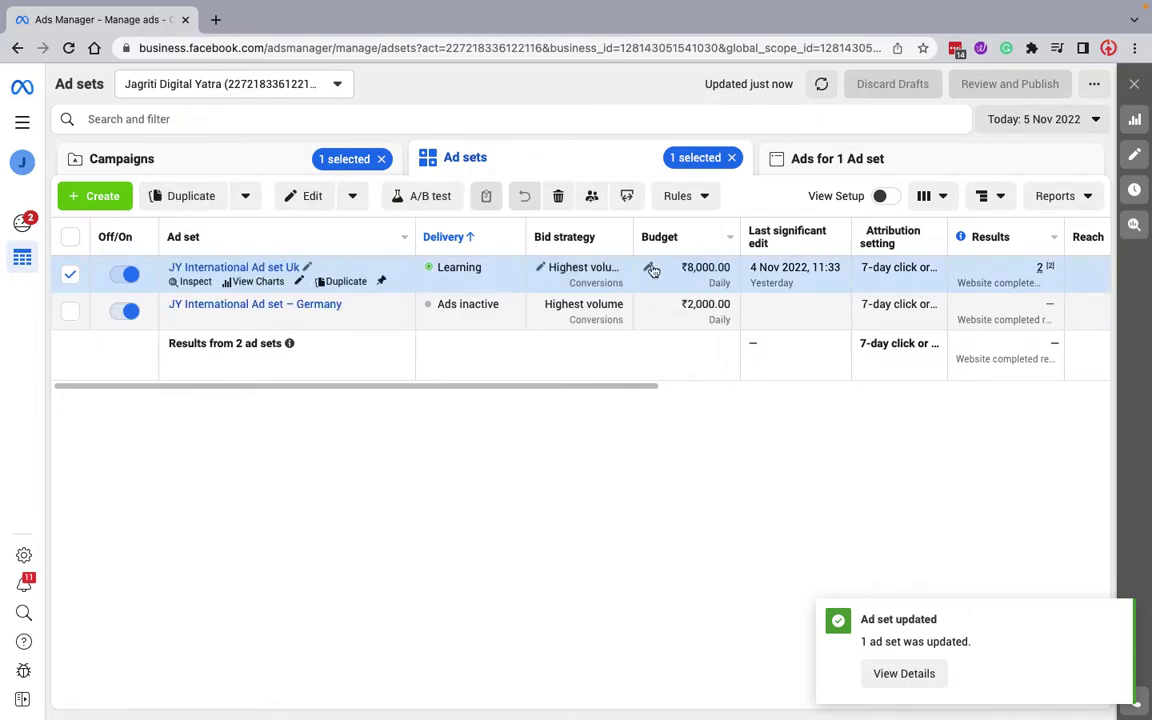
Correct the name's capital K to 'JY International Ad set UK' and publish again.
{"action": "left_click", "coordinate": [307, 268]}
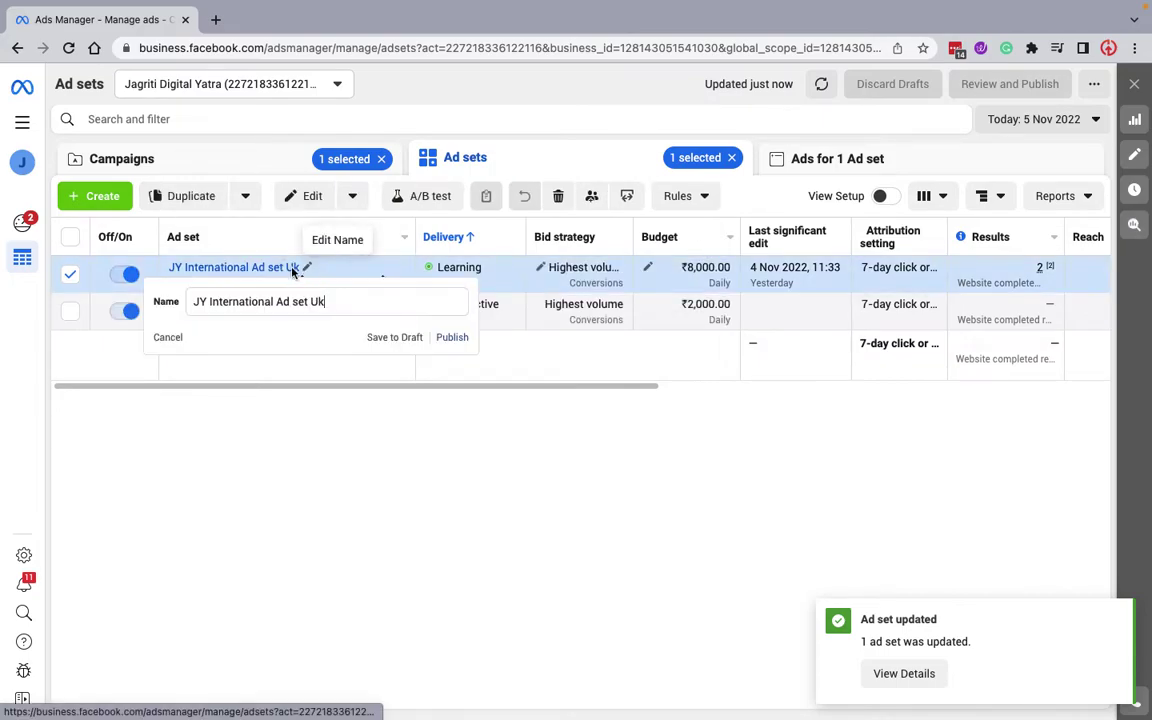
{"action": "key", "text": "BackSpace"}
{"action": "type", "text": "K"}
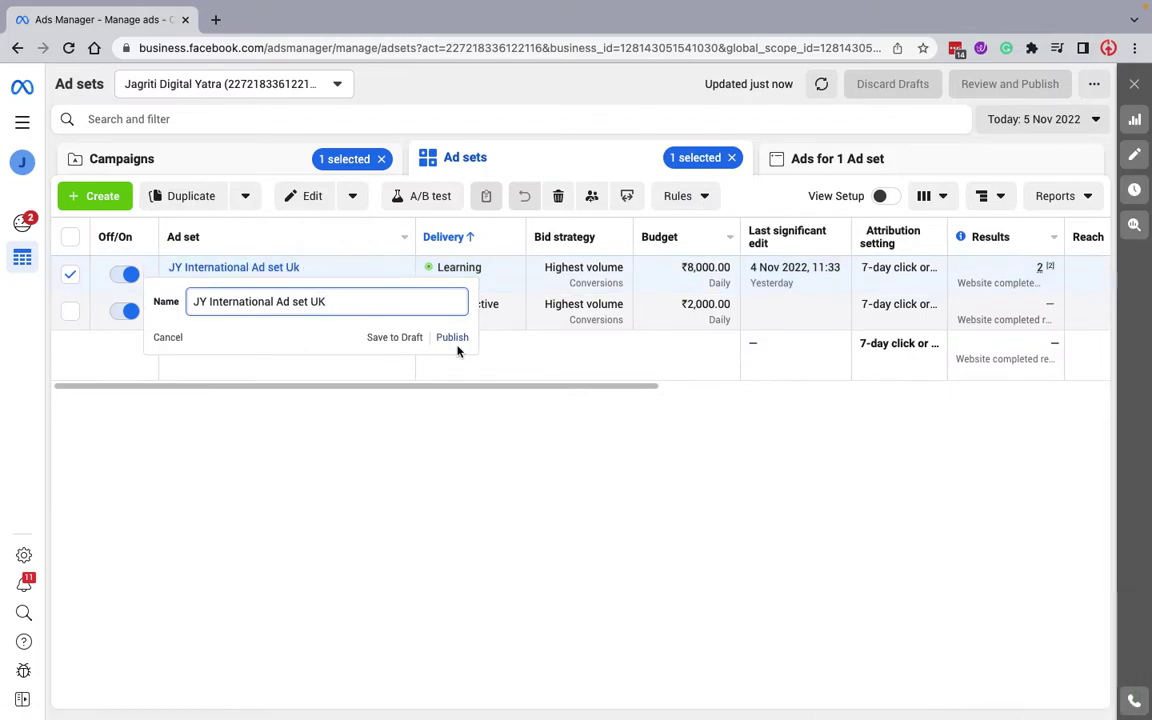
{"action": "left_click", "coordinate": [452, 338]}
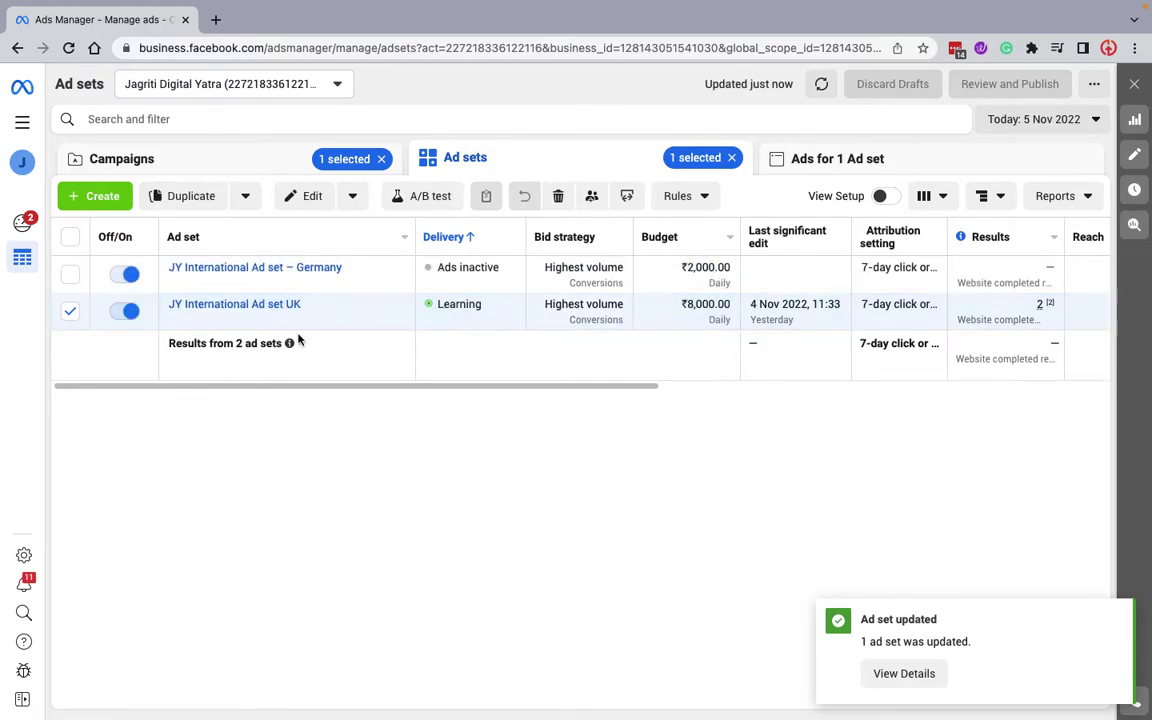
Publish a ₹2,000.00 daily budget for the UK ad set, then reopen the International campaign's ad sets.
{"action": "left_click", "coordinate": [648, 307]}
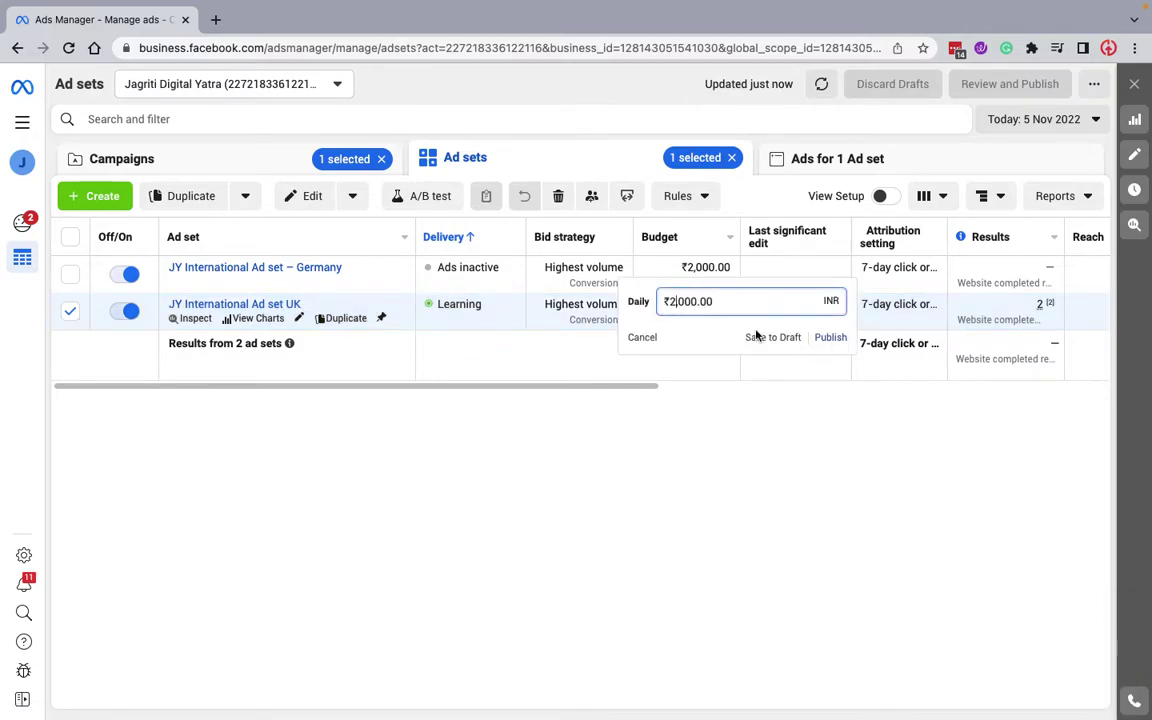
{"action": "left_click", "coordinate": [827, 338]}
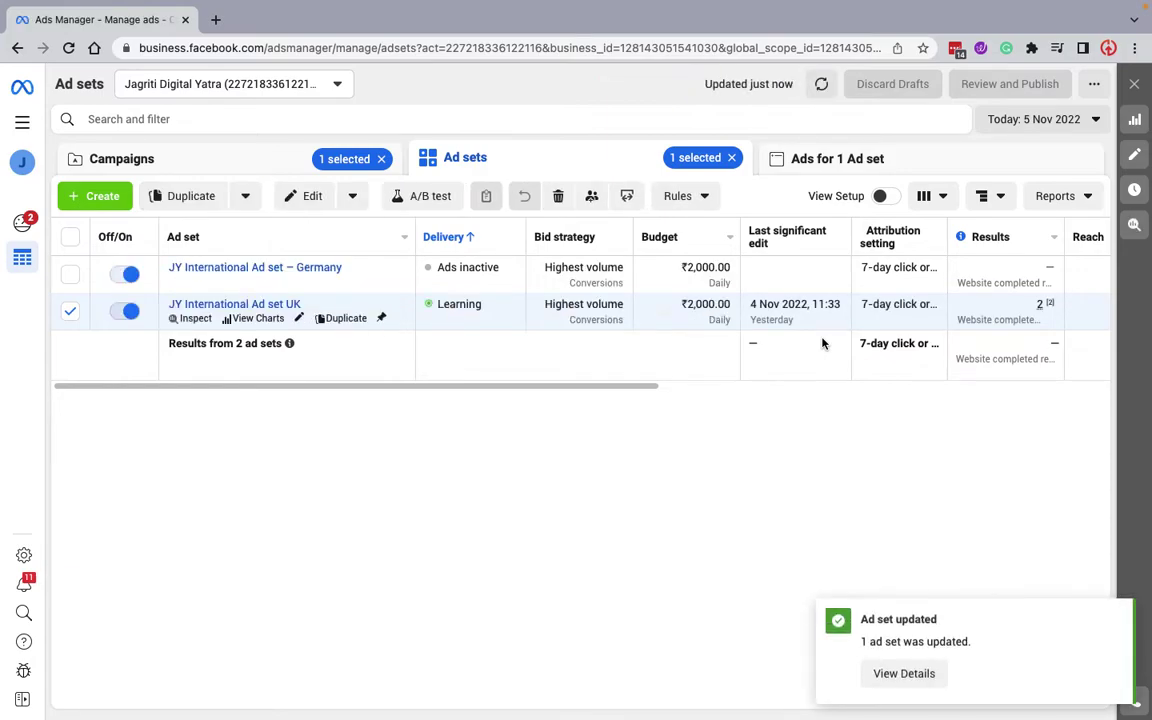
{"action": "left_click", "coordinate": [208, 158]}
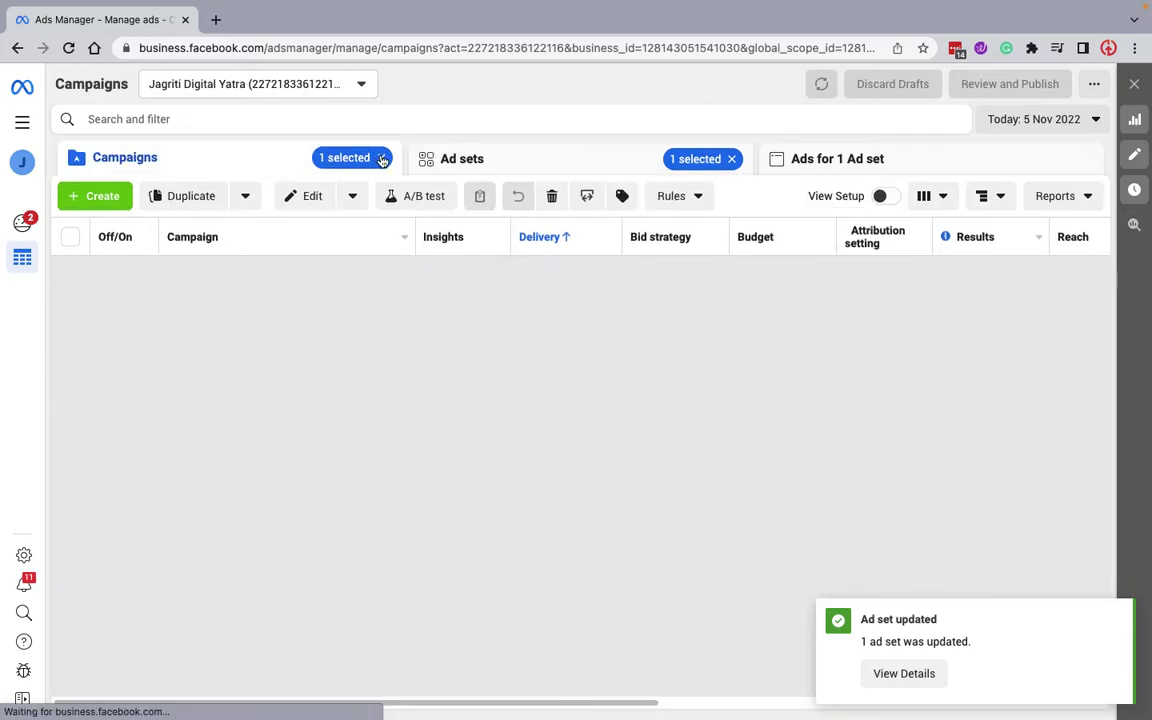
{"action": "left_click", "coordinate": [381, 158]}
{"action": "left_click", "coordinate": [732, 159]}
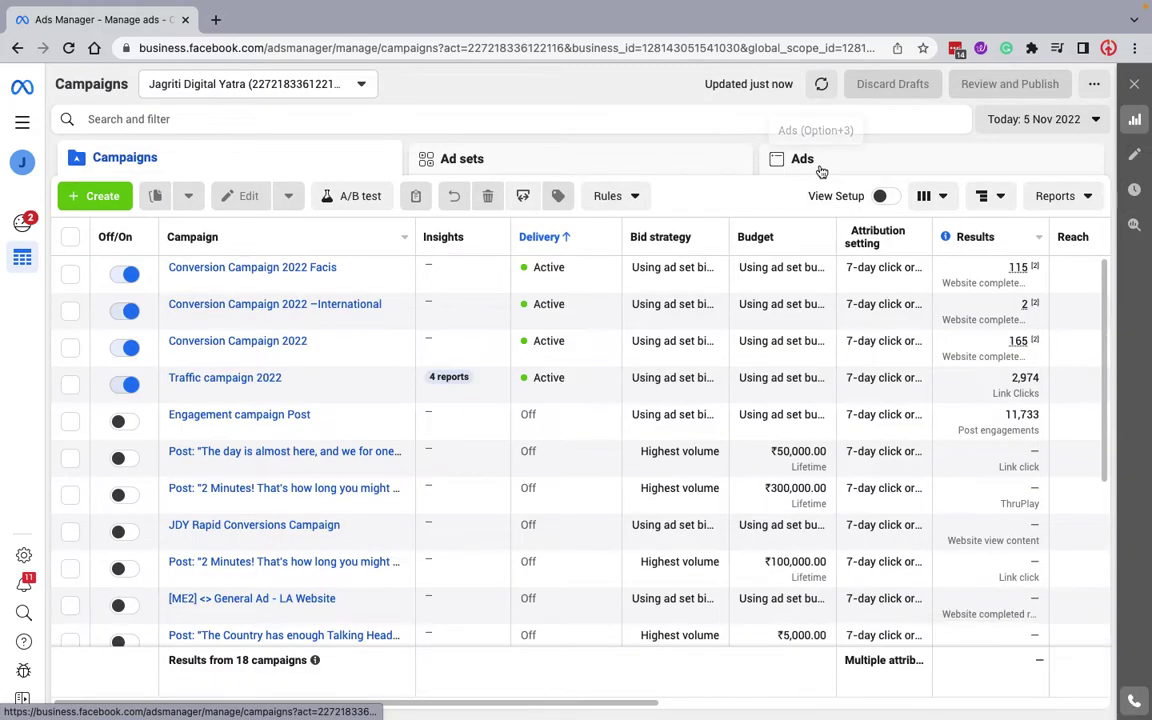
{"action": "left_click", "coordinate": [240, 306]}
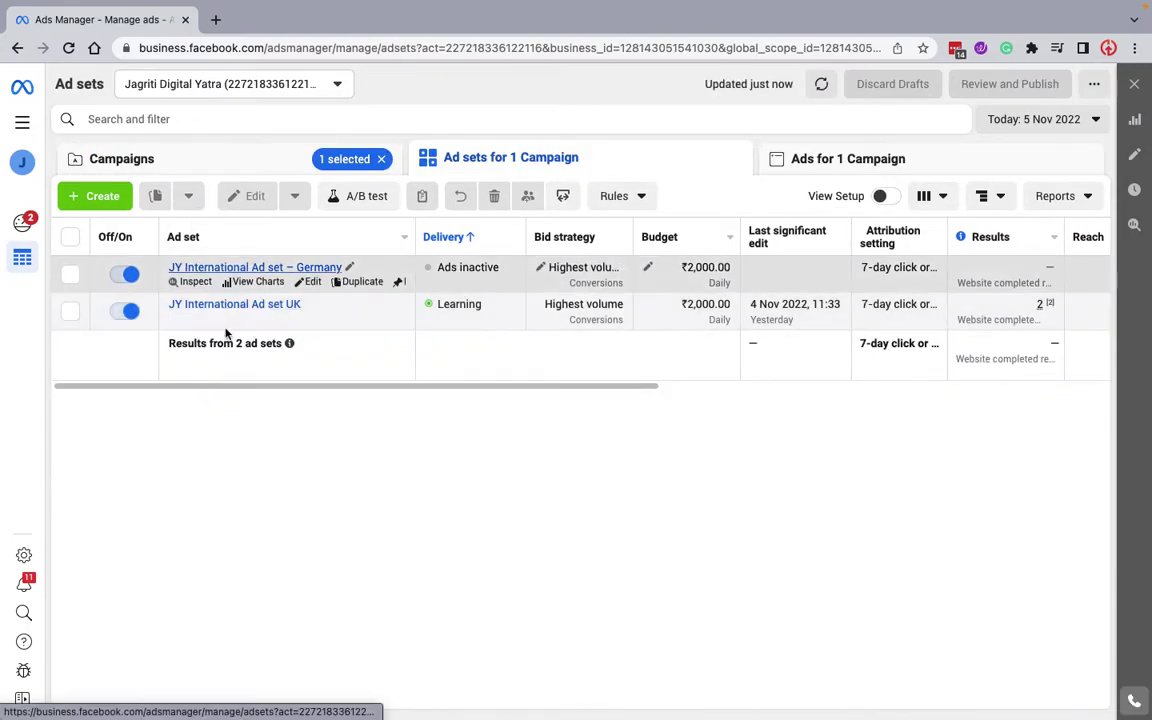
Inspect the ads in the Germany and UK ad sets, then return to the campaigns list.
{"action": "left_click", "coordinate": [240, 268]}
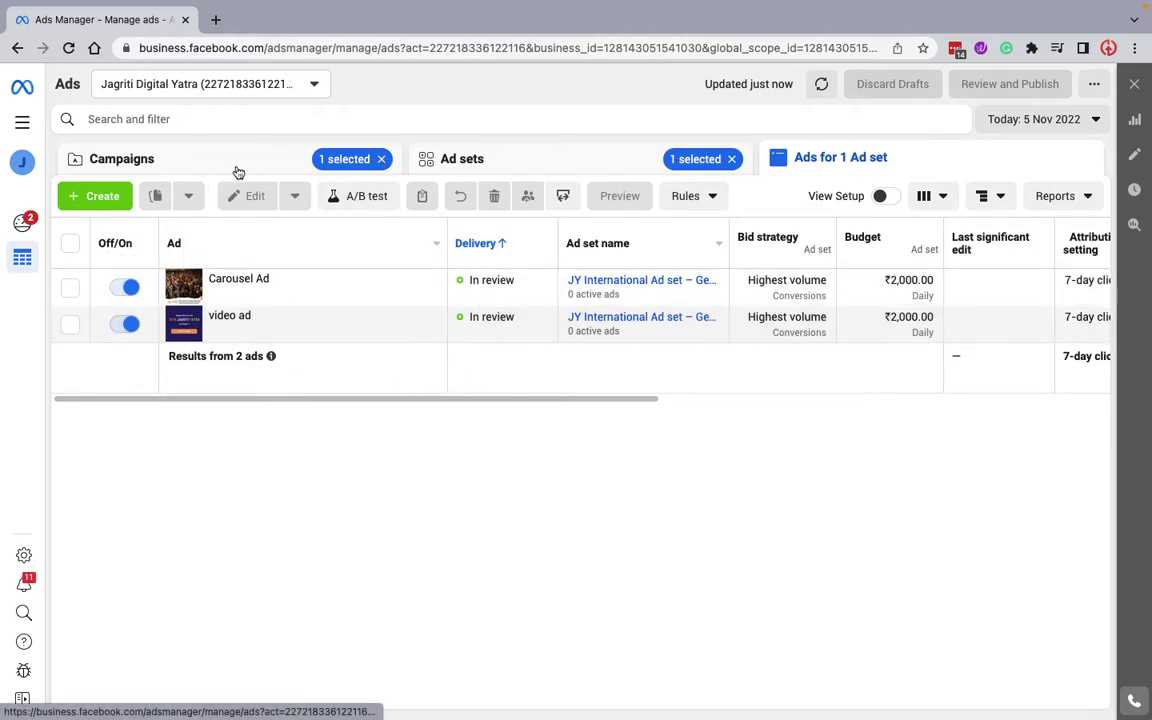
{"action": "left_click", "coordinate": [514, 159]}
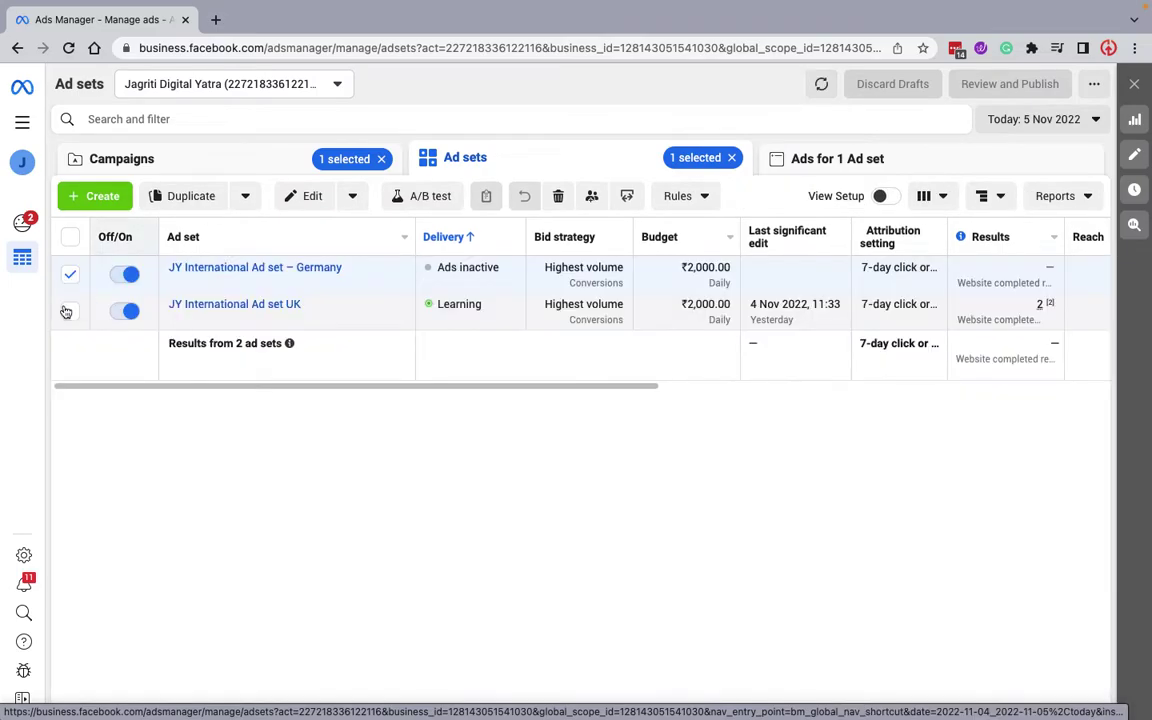
{"action": "left_click", "coordinate": [229, 306]}
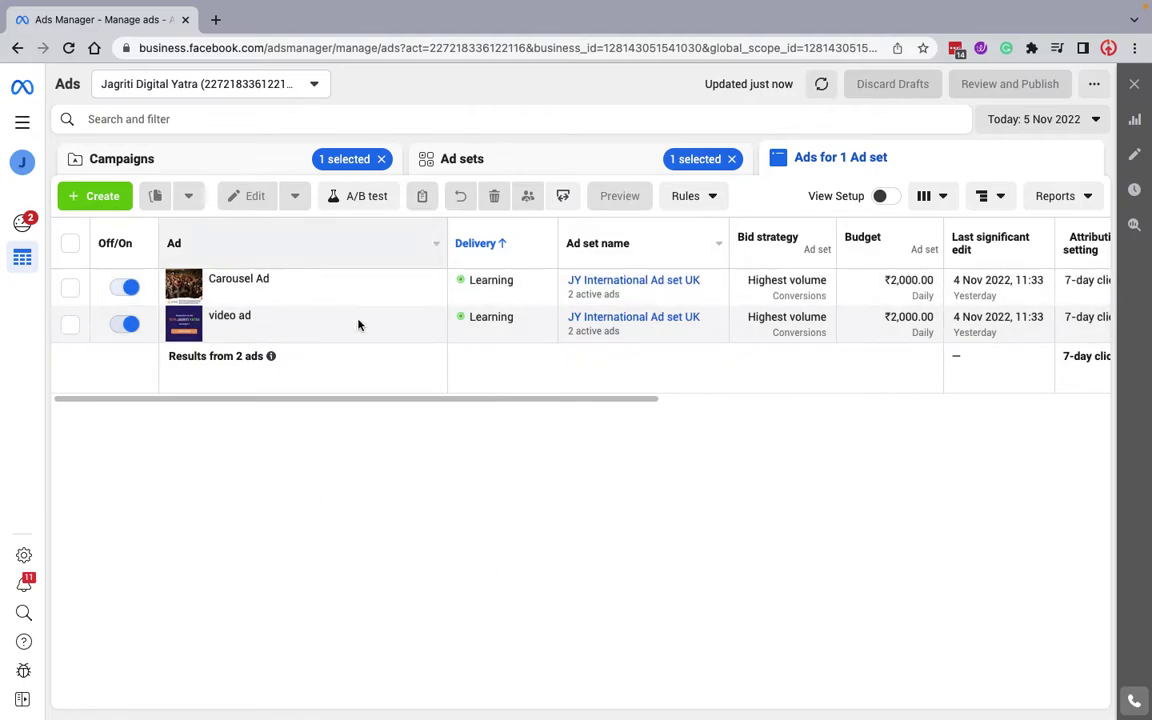
{"action": "left_click", "coordinate": [180, 170]}
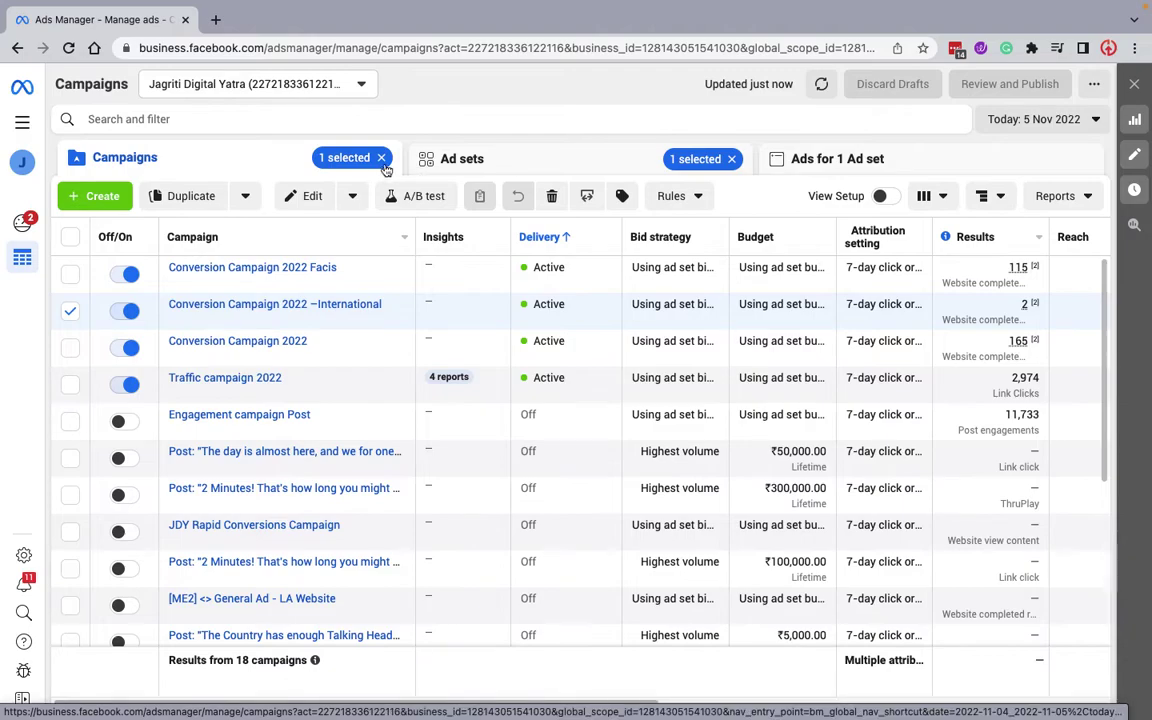
{"action": "left_click", "coordinate": [383, 158]}
Open the International campaign's ad sets, dismiss a stray Create dialog, and duplicate the Germany ad set.
{"action": "left_click", "coordinate": [731, 159]}
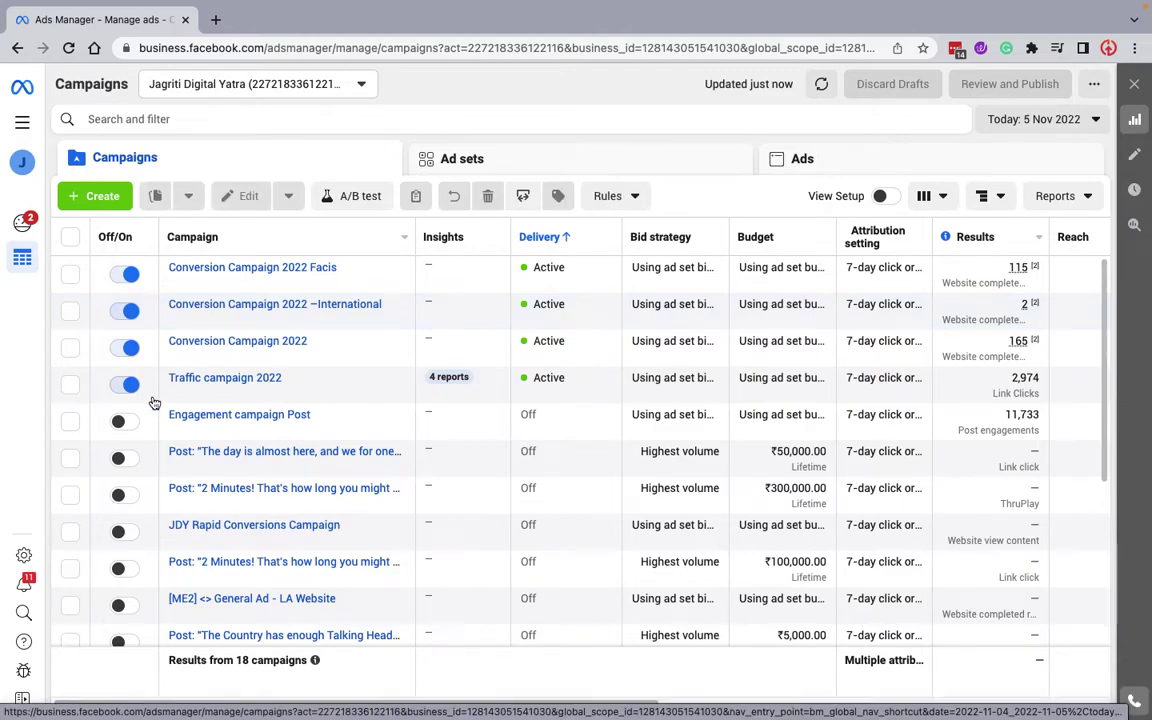
{"action": "left_click", "coordinate": [293, 304]}
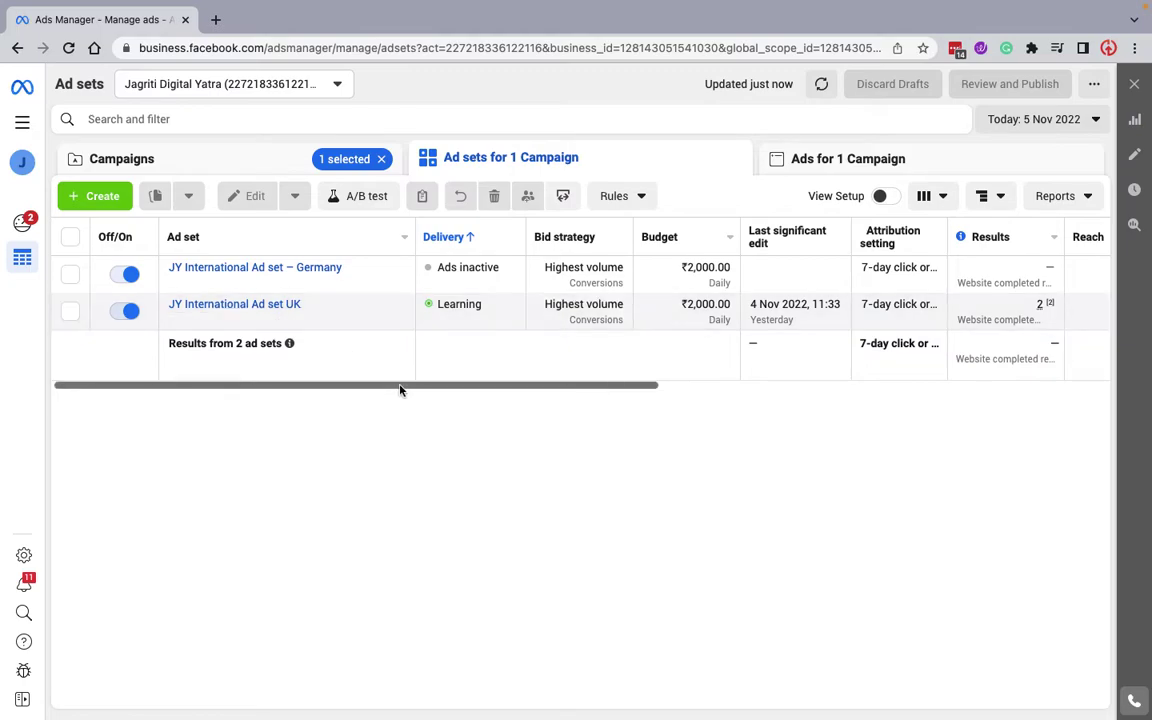
{"action": "left_click", "coordinate": [98, 200]}
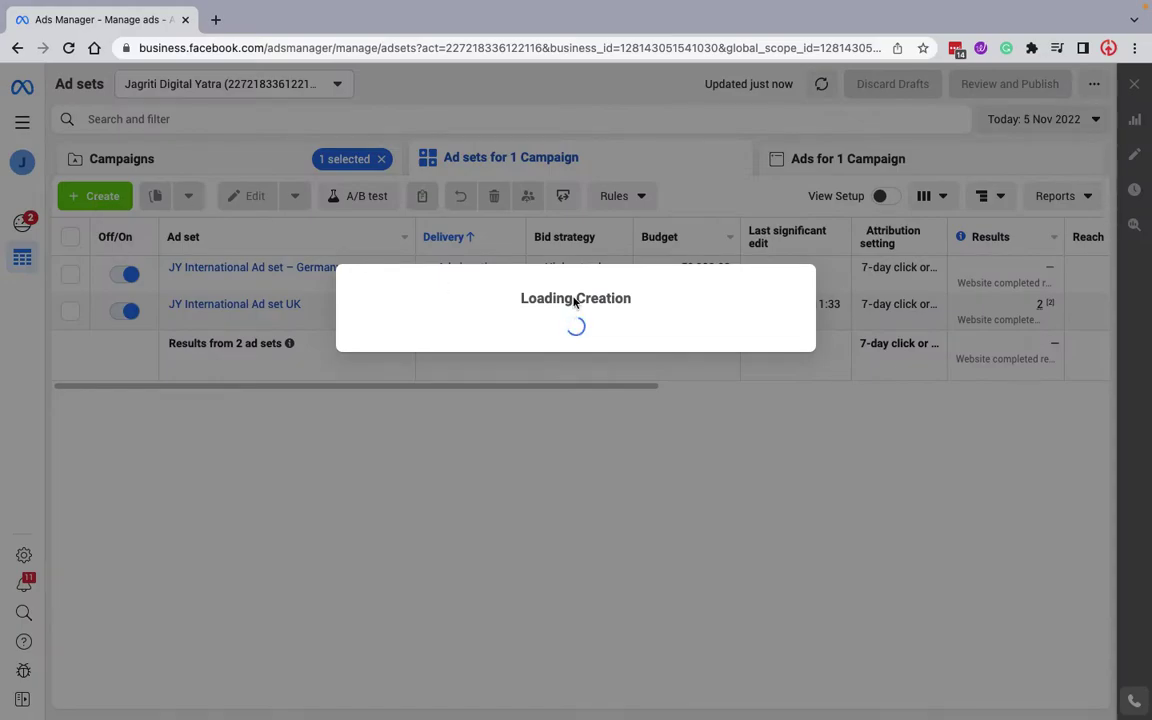
{"action": "left_click", "coordinate": [789, 228]}
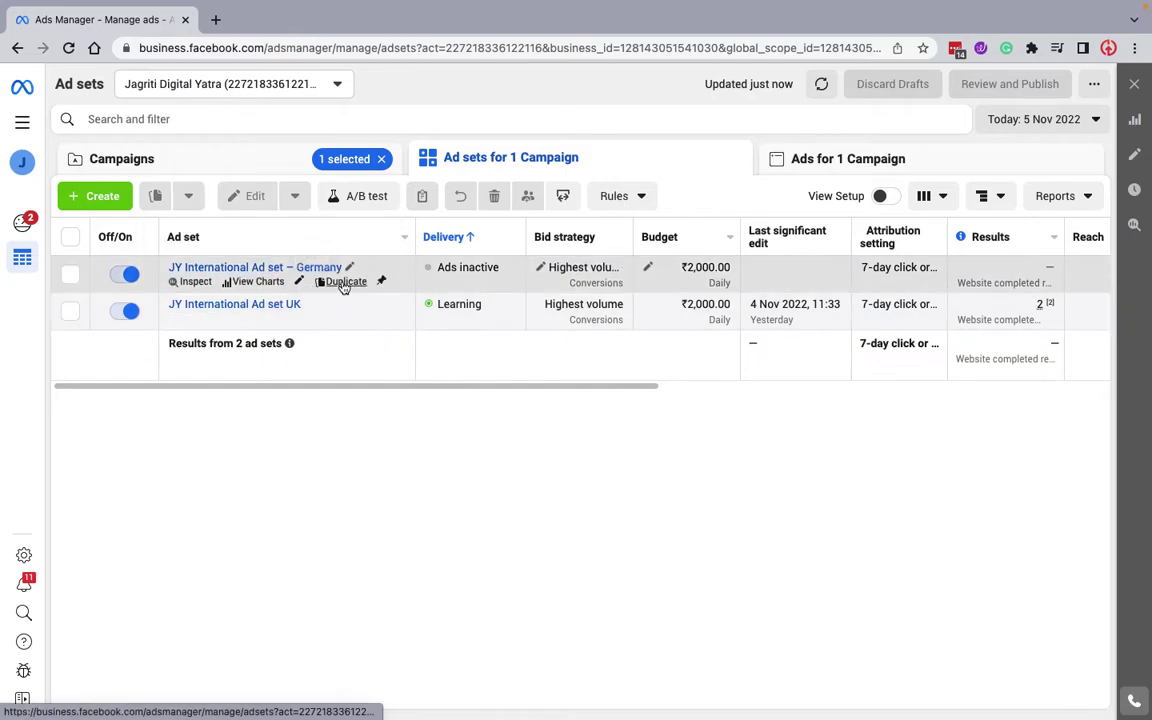
{"action": "left_click", "coordinate": [342, 283]}
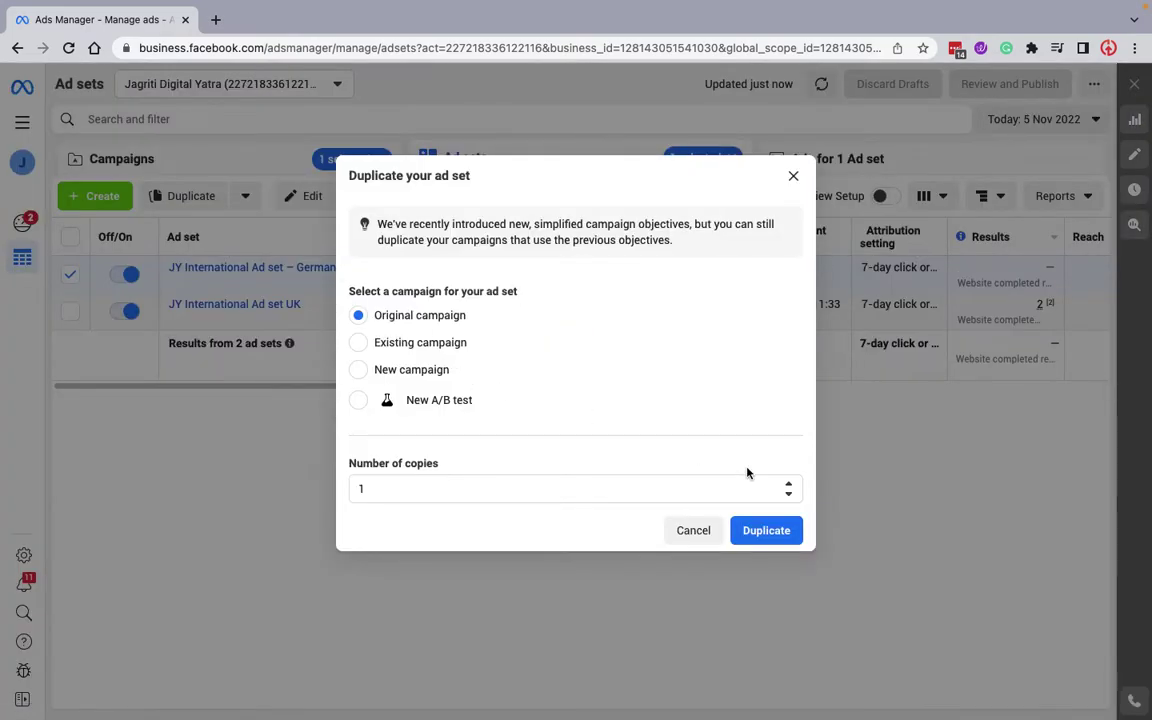
Create one copy of the Germany ad set in the original campaign and begin editing its name.
{"action": "left_click", "coordinate": [768, 537]}
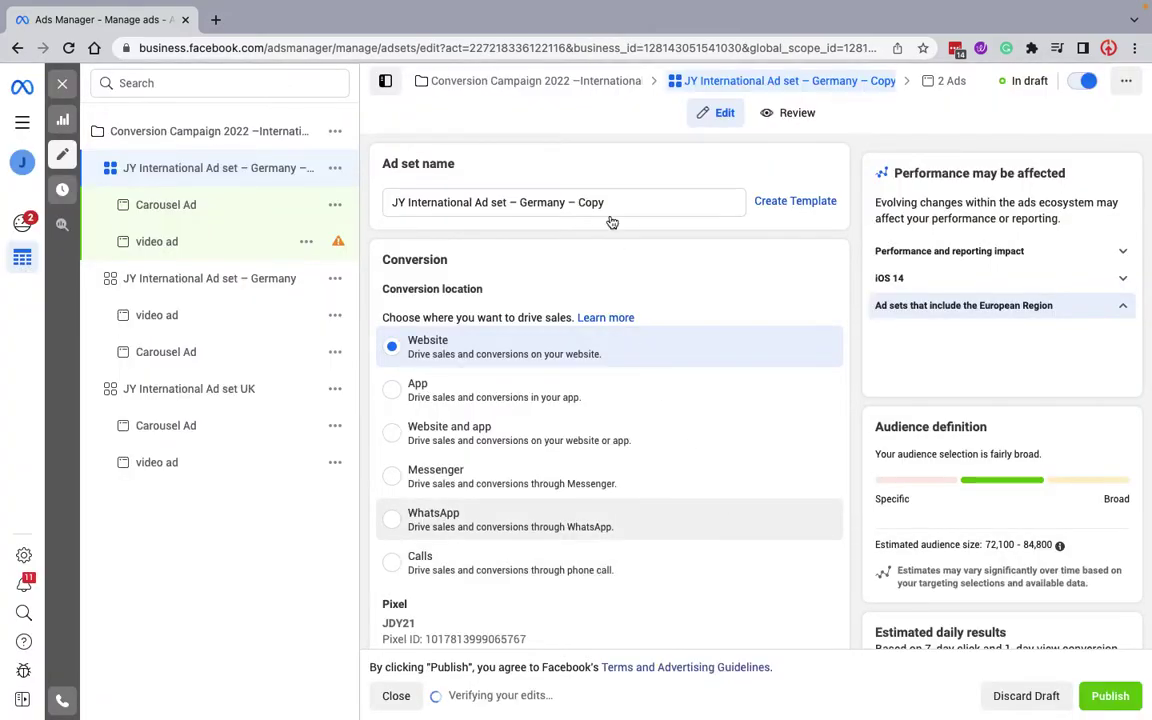
{"action": "left_click", "coordinate": [619, 204]}
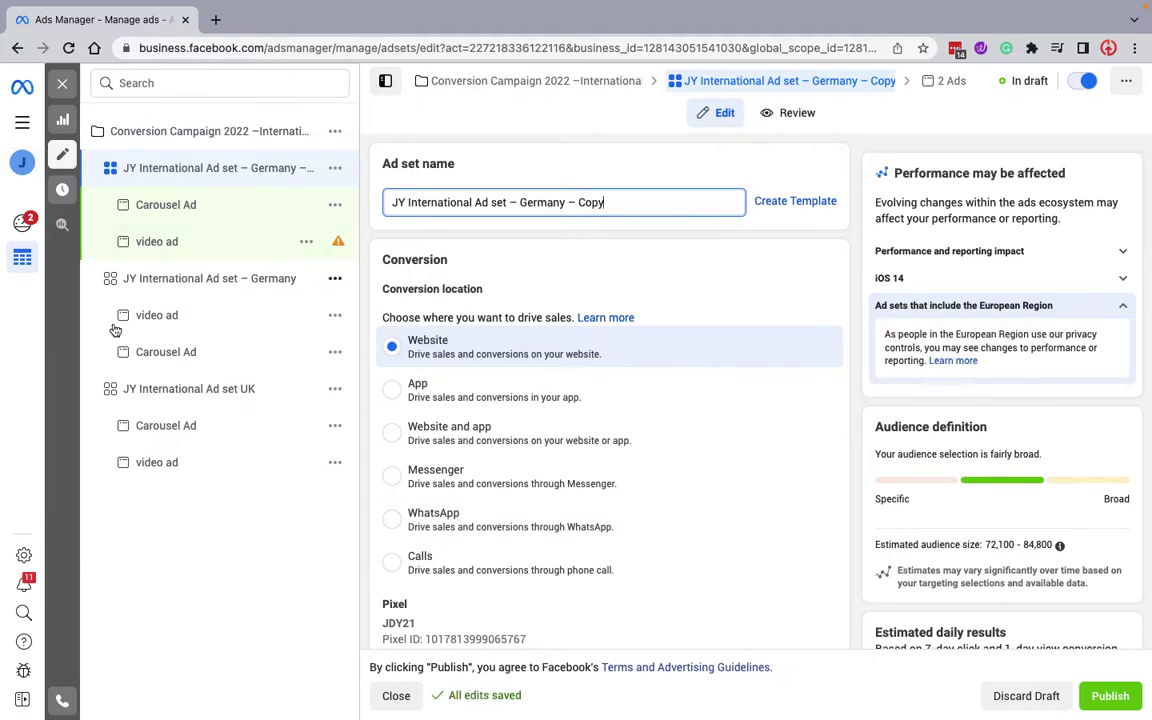
Replace the copied name's 'Germany – Copy' ending with 'France', giving 'JY International Ad set – France'.
{"action": "key", "text": "BackSpace"}
{"action": "key", "text": "BackSpace"}
{"action": "key", "text": "BackSpace"}
{"action": "key", "text": "BackSpace"}
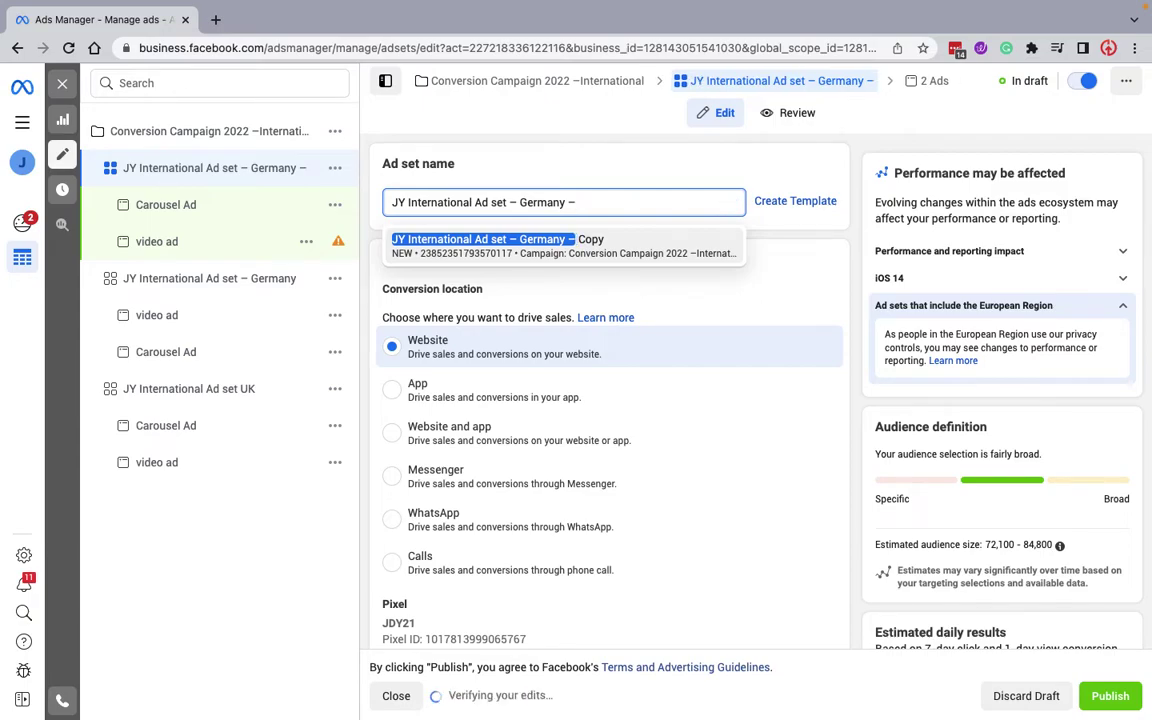
{"action": "key", "text": "BackSpace"}
{"action": "key", "text": "BackSpace"}
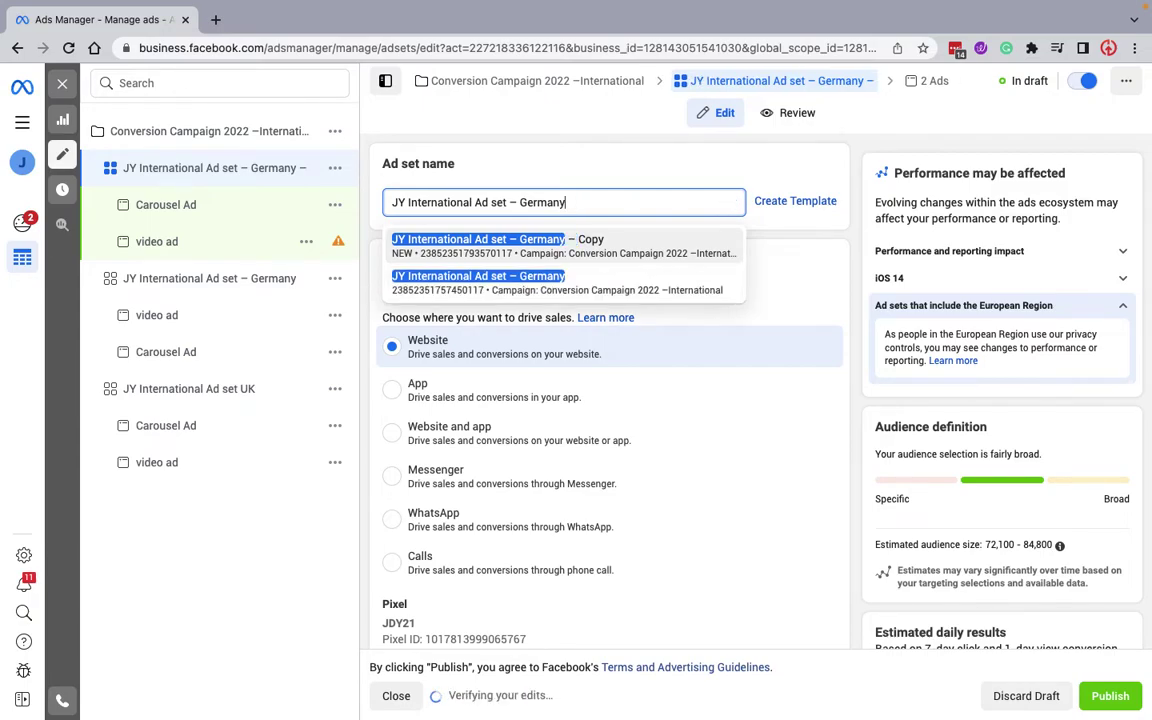
{"action": "key", "text": "BackSpace"}
{"action": "key", "text": "BackSpace"}
{"action": "key", "text": "BackSpace"}
{"action": "key", "text": "BackSpace"}
{"action": "key", "text": "BackSpace"}
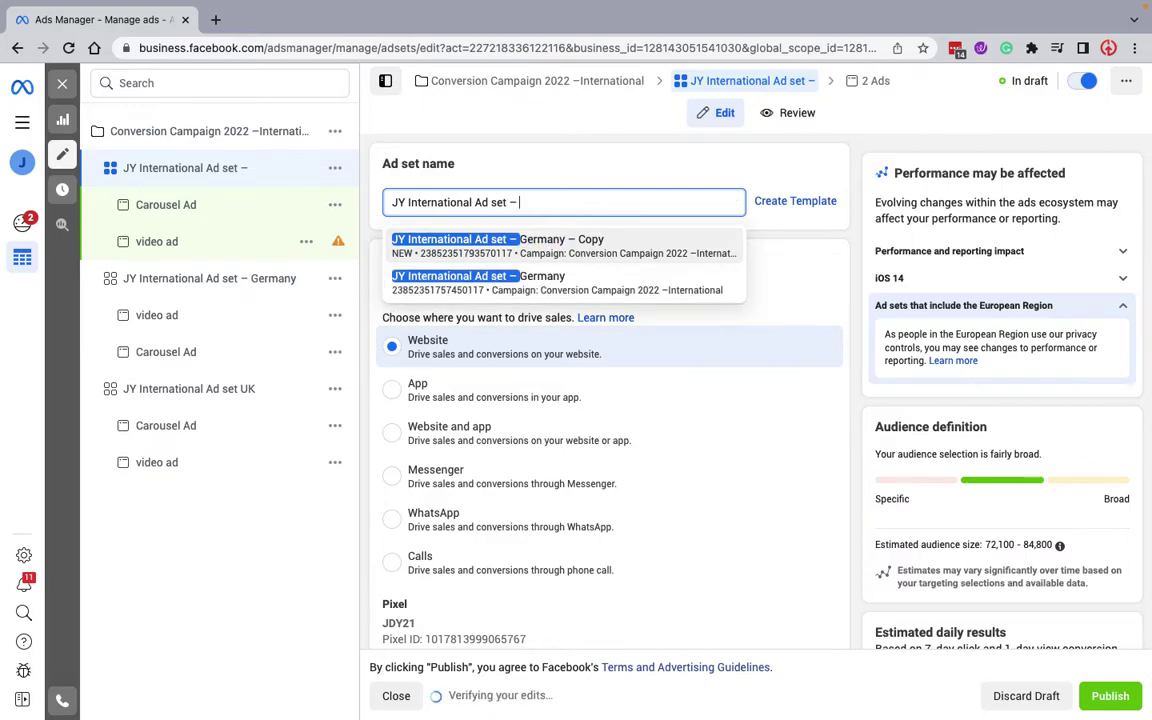
{"action": "type", "text": "fRANCE"}
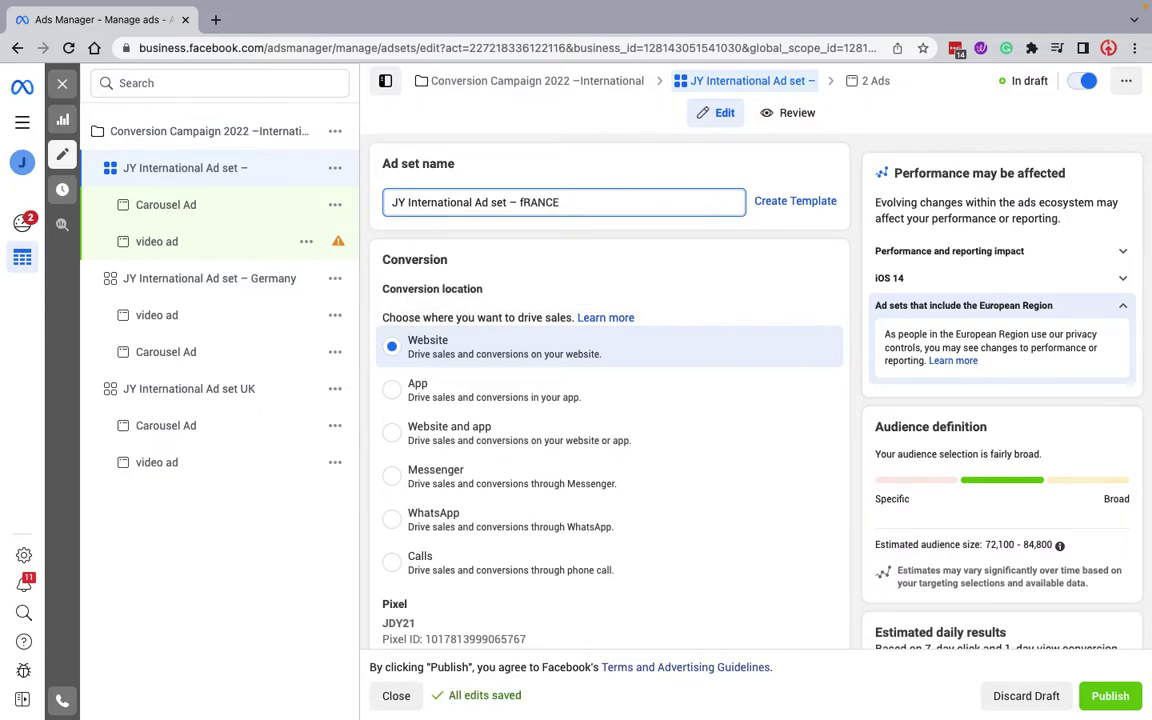
{"action": "key", "text": "BackSpace"}
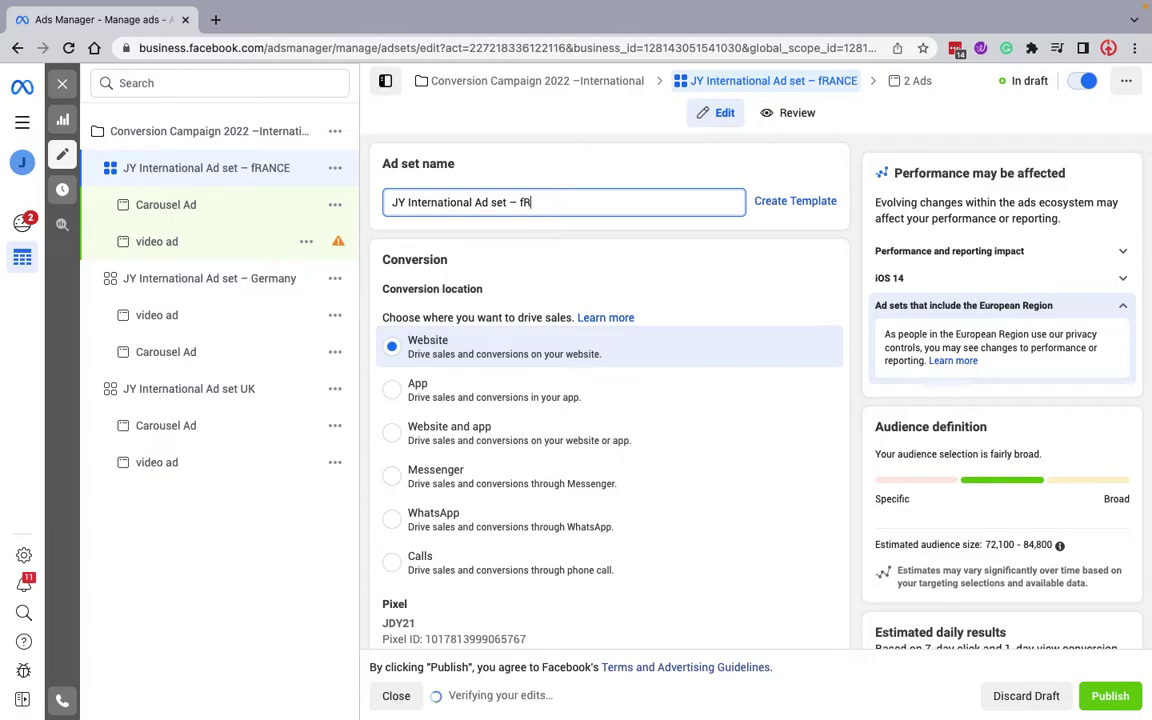
{"action": "key", "text": "BackSpace"}
{"action": "key", "text": "BackSpace"}
{"action": "type", "text": "F"}
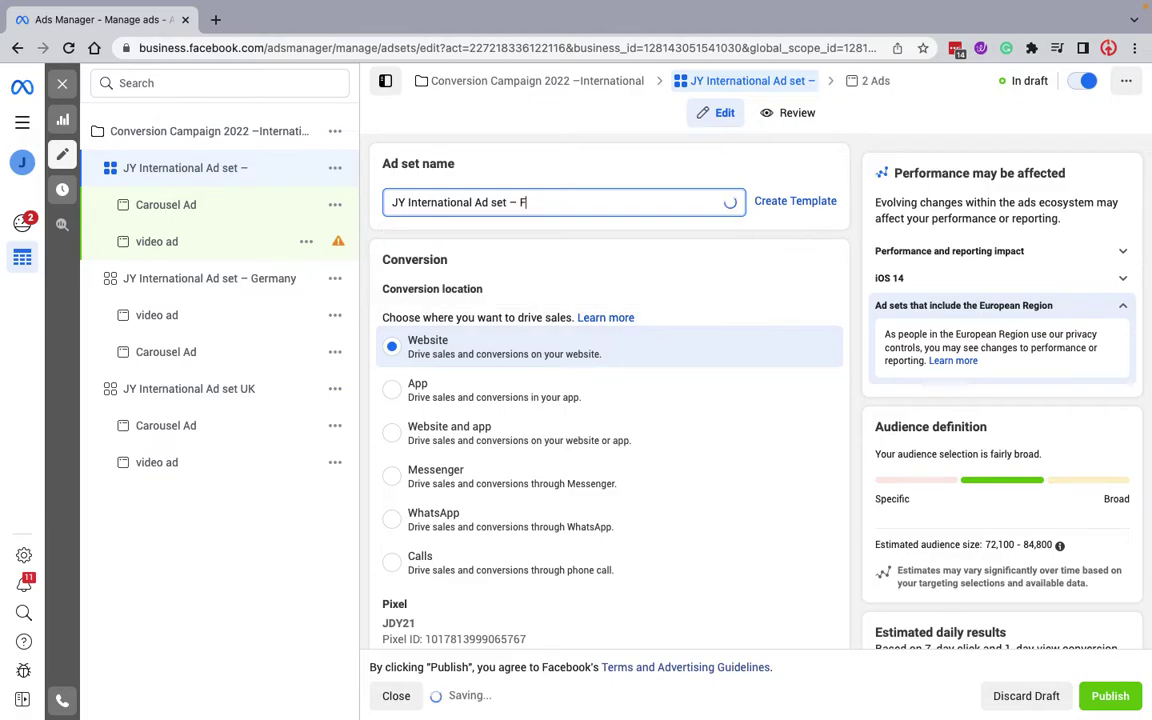
{"action": "type", "text": "rance"}
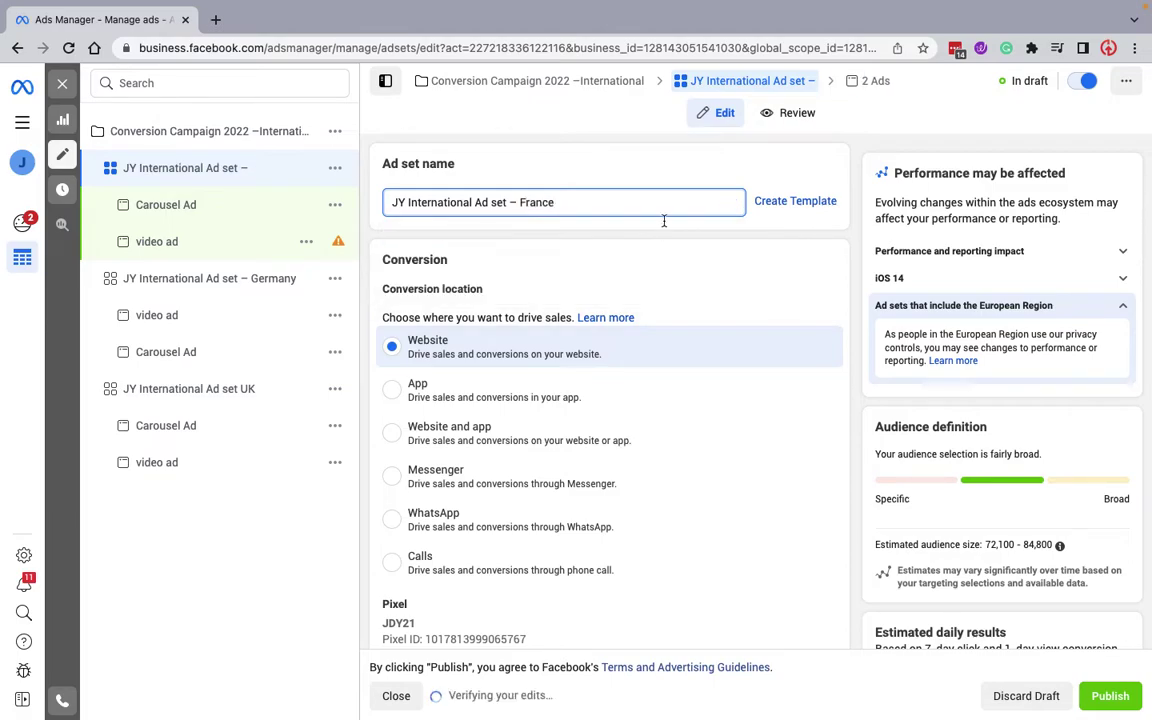
{"action": "left_click", "coordinate": [617, 171]}
Swap the ad set's targeted location from Germany to France (Country/region).
{"action": "scroll", "coordinate": [530, 347], "scroll_direction": "down", "scroll_amount": 5}
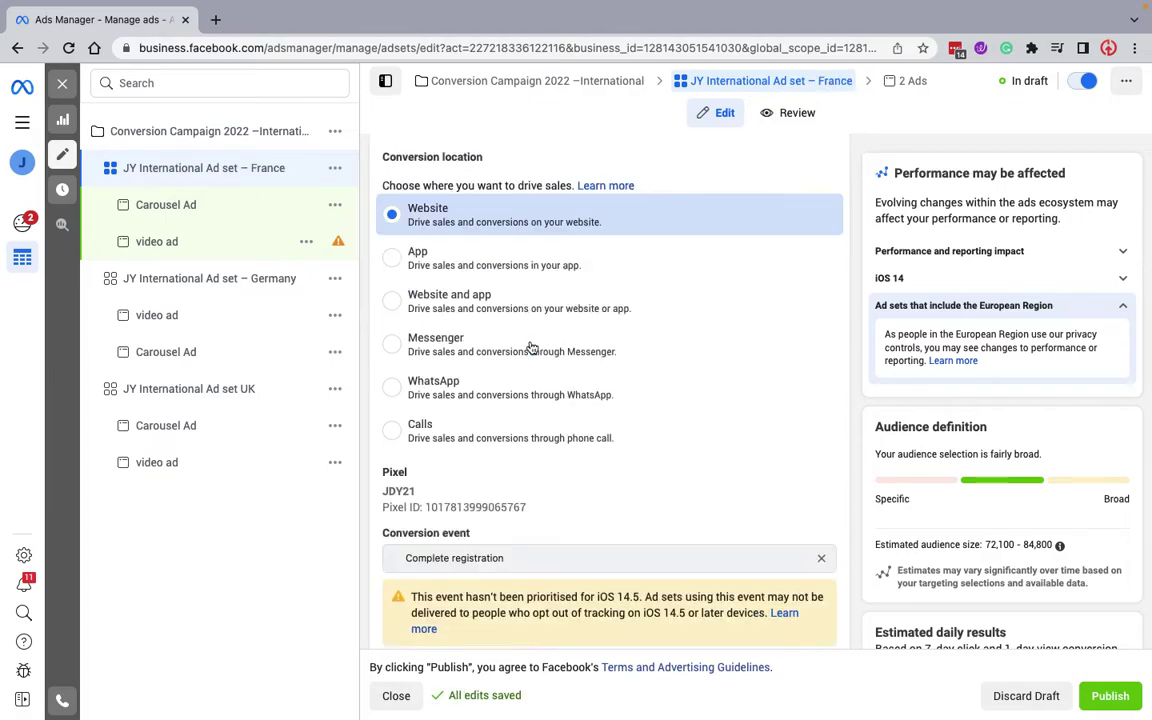
{"action": "scroll", "coordinate": [530, 347], "scroll_direction": "down", "scroll_amount": 15}
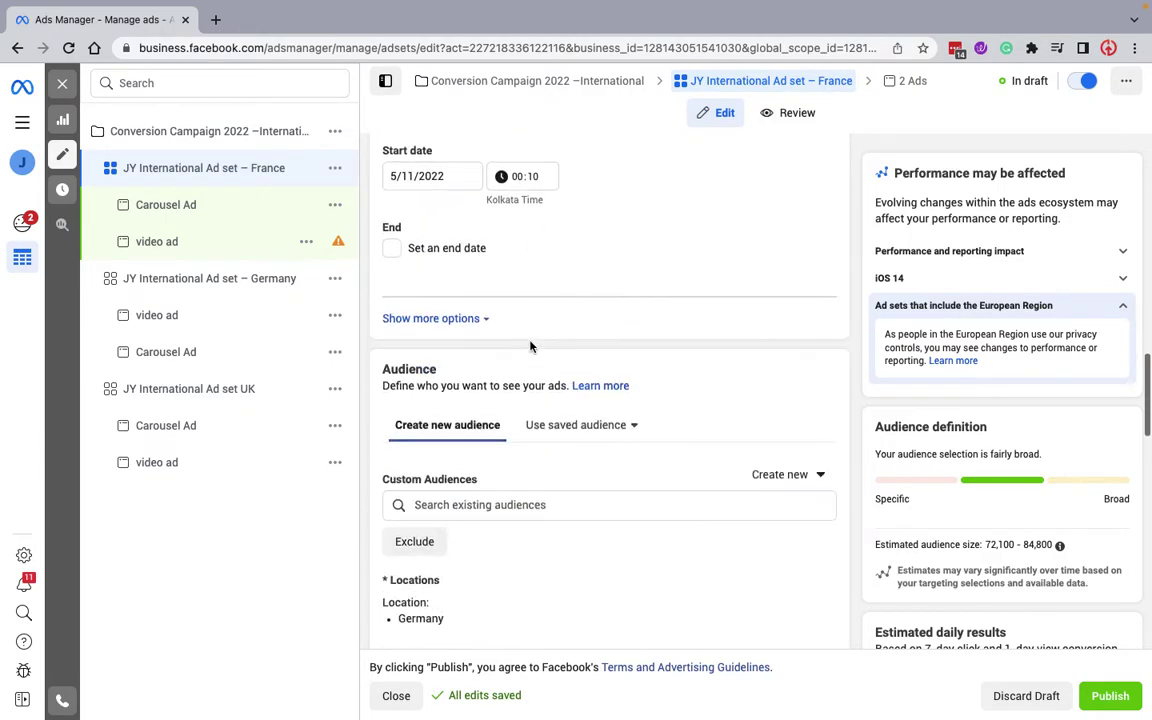
{"action": "scroll", "coordinate": [530, 347], "scroll_direction": "down", "scroll_amount": 5}
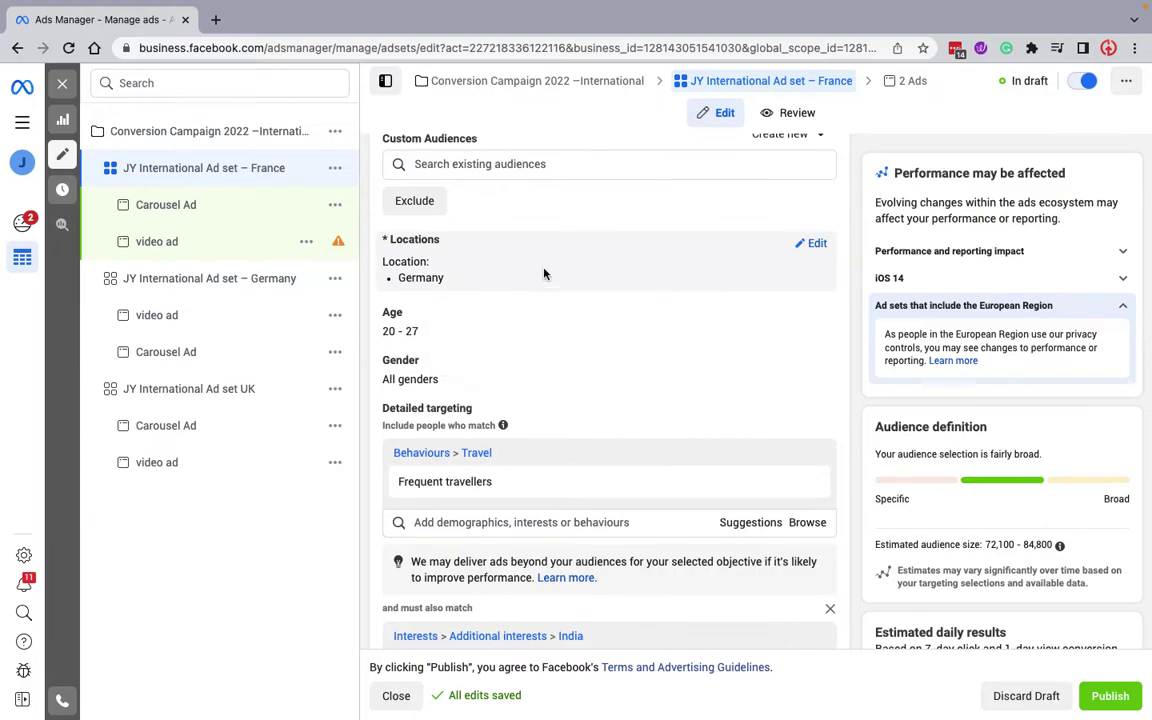
{"action": "left_click", "coordinate": [813, 245]}
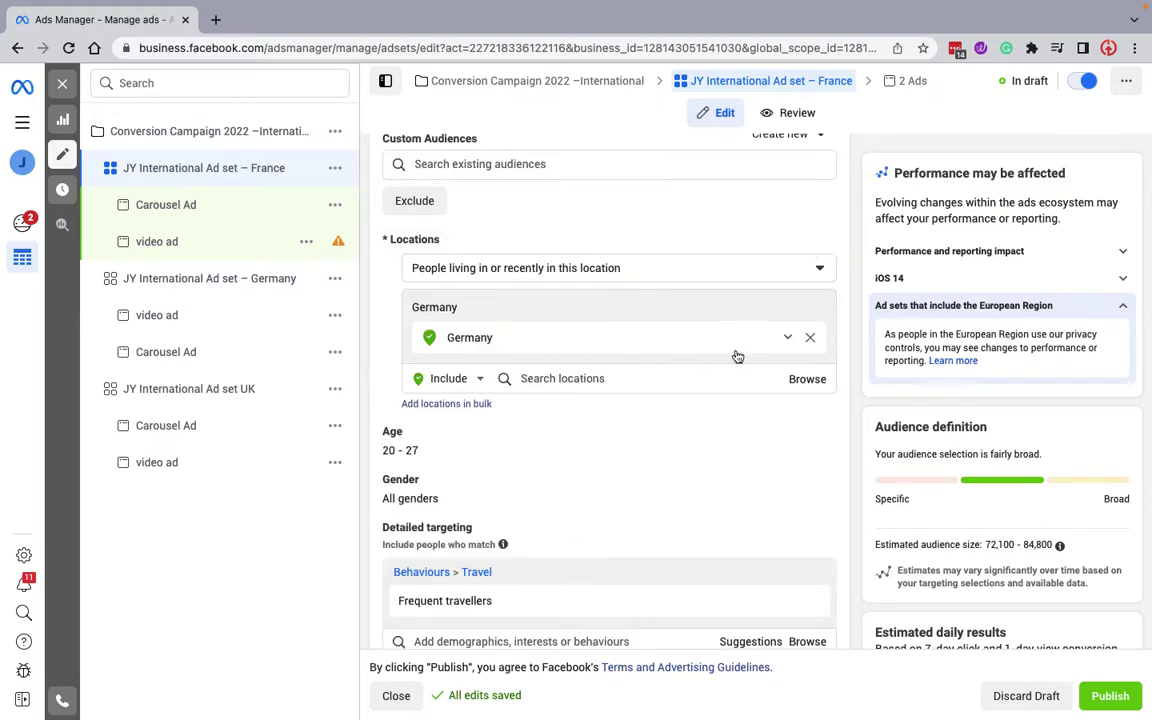
{"action": "left_click", "coordinate": [811, 341]}
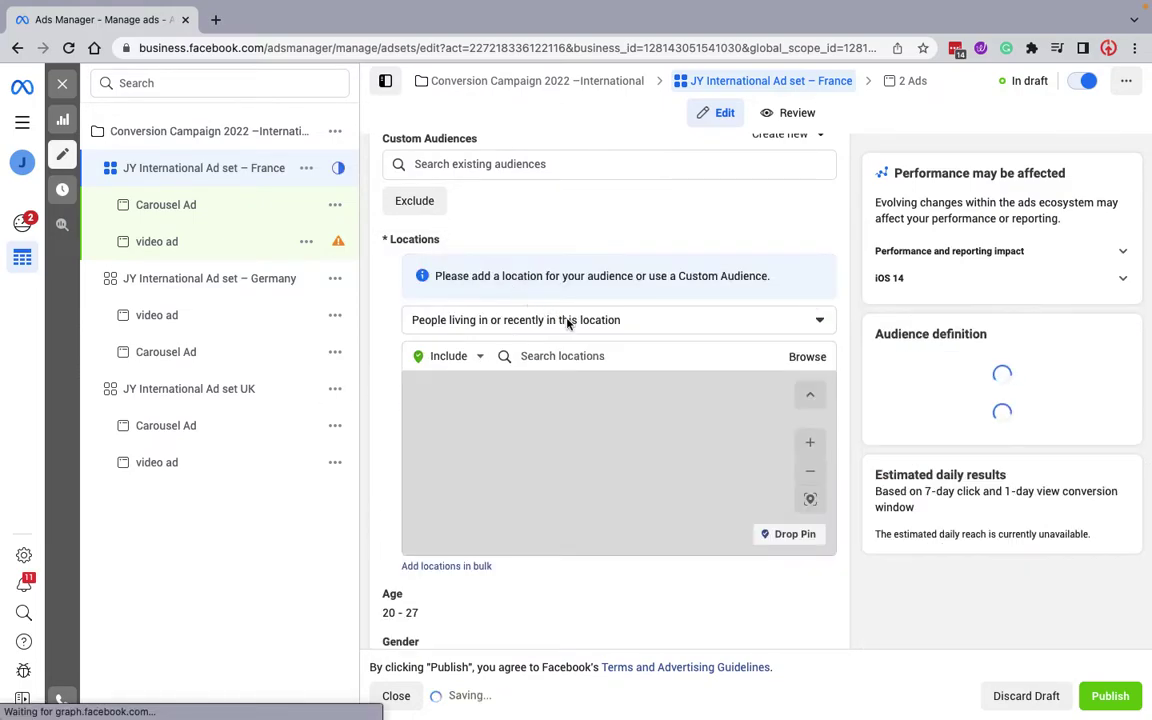
{"action": "left_click", "coordinate": [576, 358]}
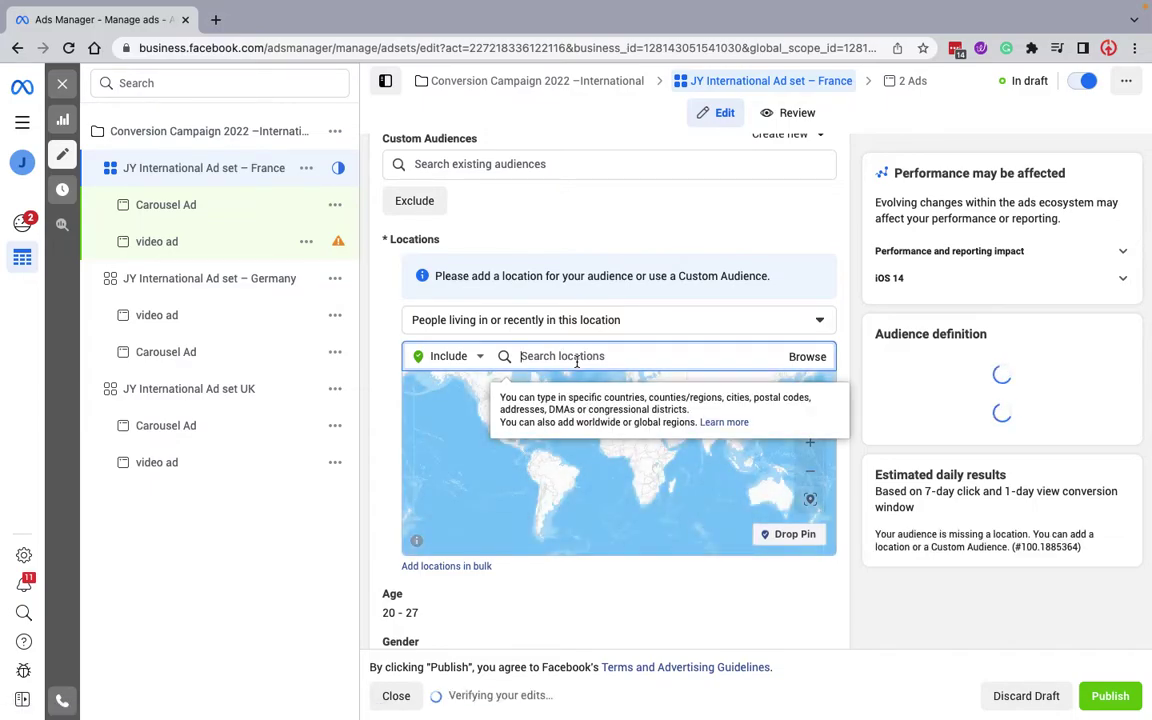
{"action": "type", "text": "fr"}
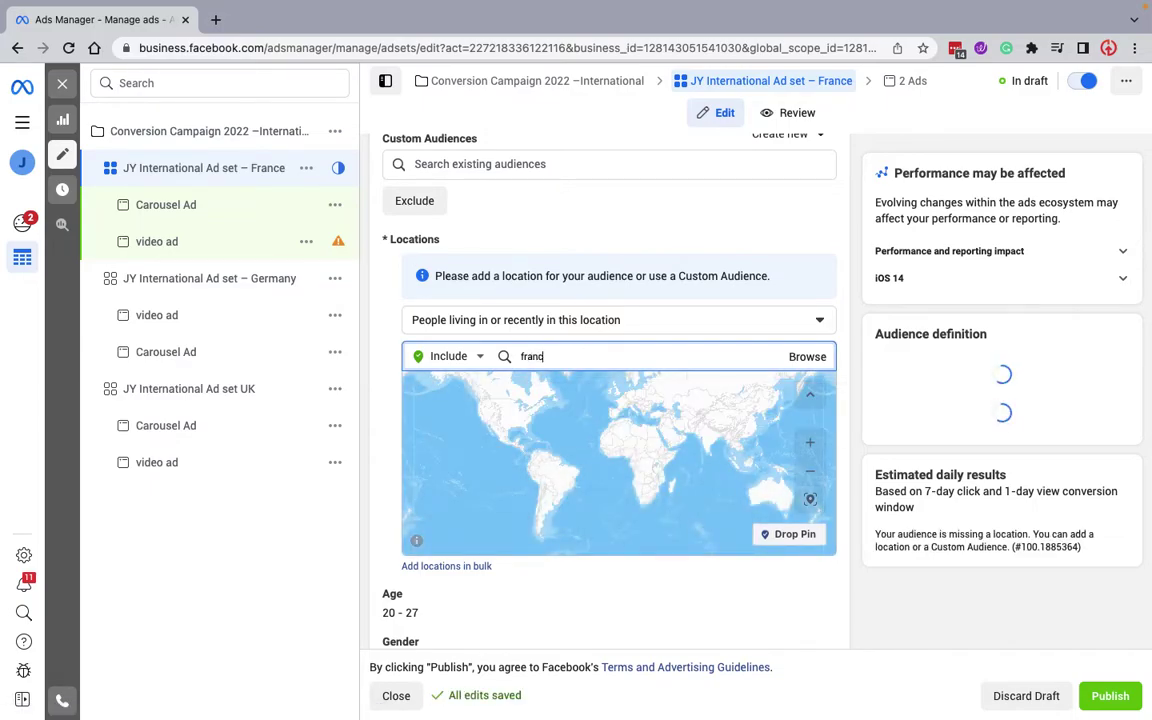
{"action": "type", "text": "anc"}
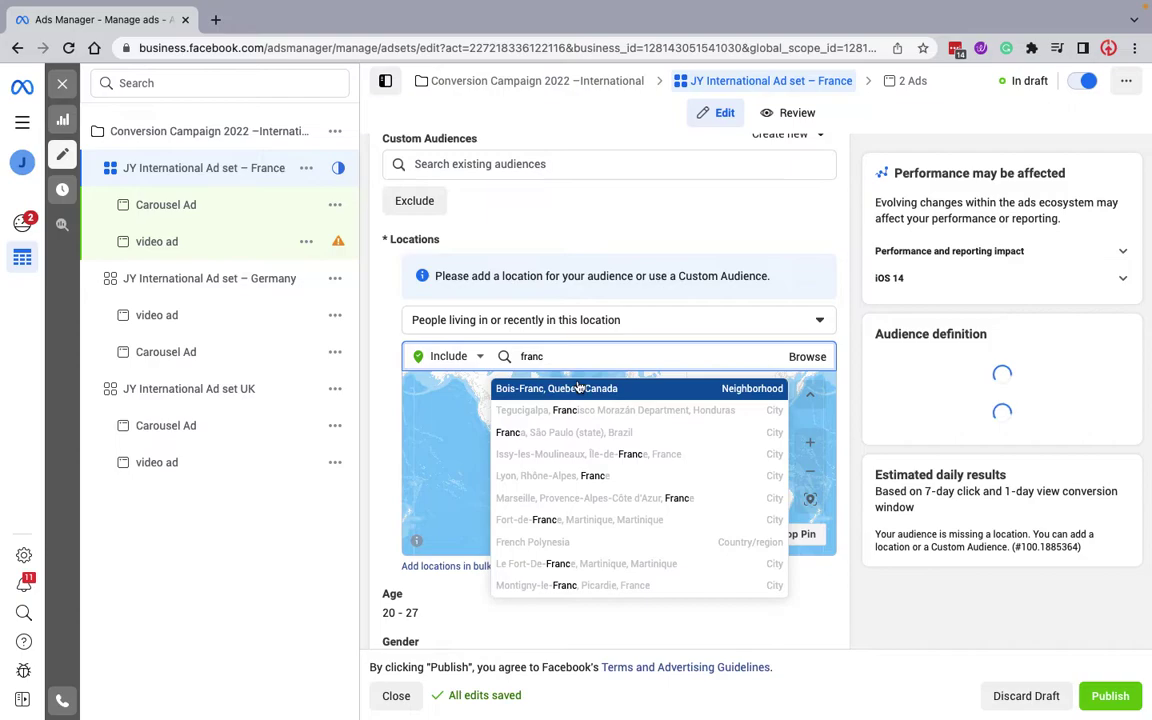
{"action": "type", "text": "e"}
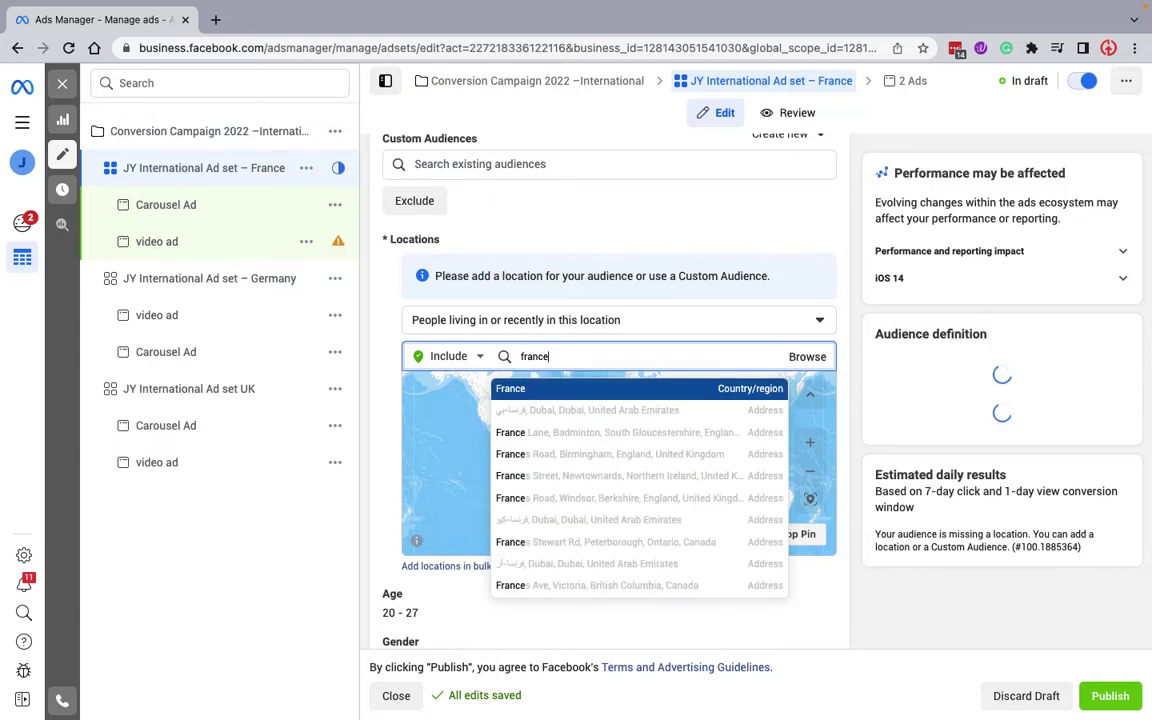
{"action": "left_click", "coordinate": [601, 396]}
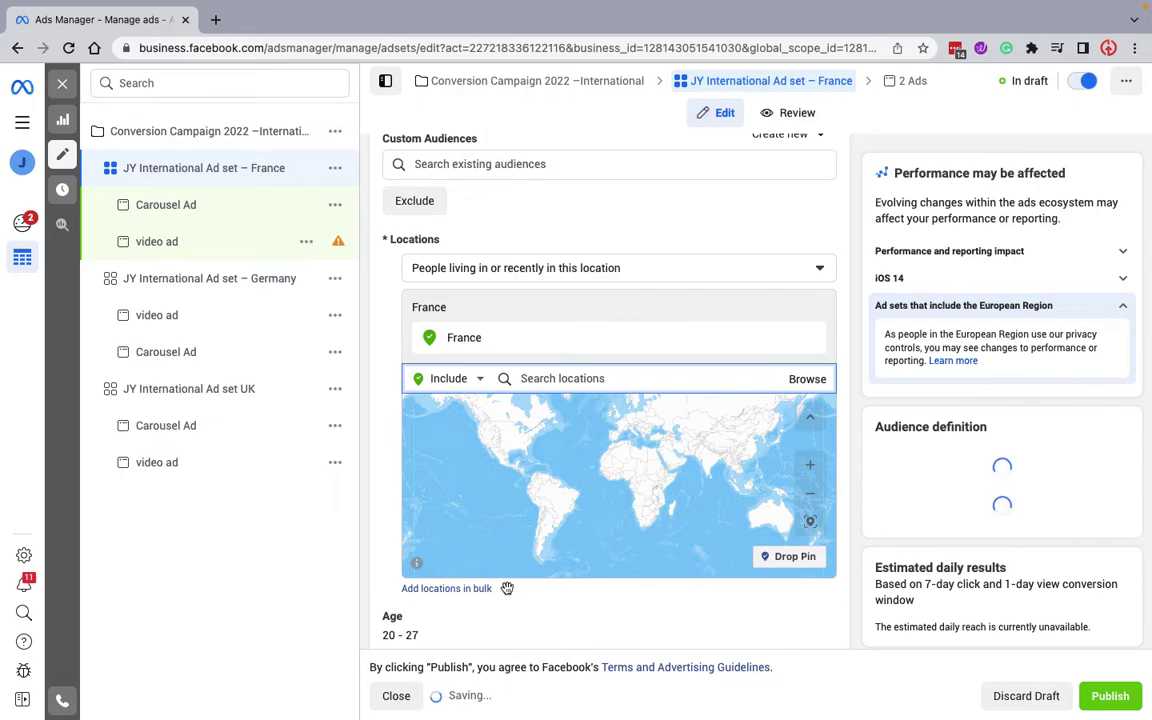
{"action": "scroll", "coordinate": [507, 588], "scroll_direction": "down", "scroll_amount": 8}
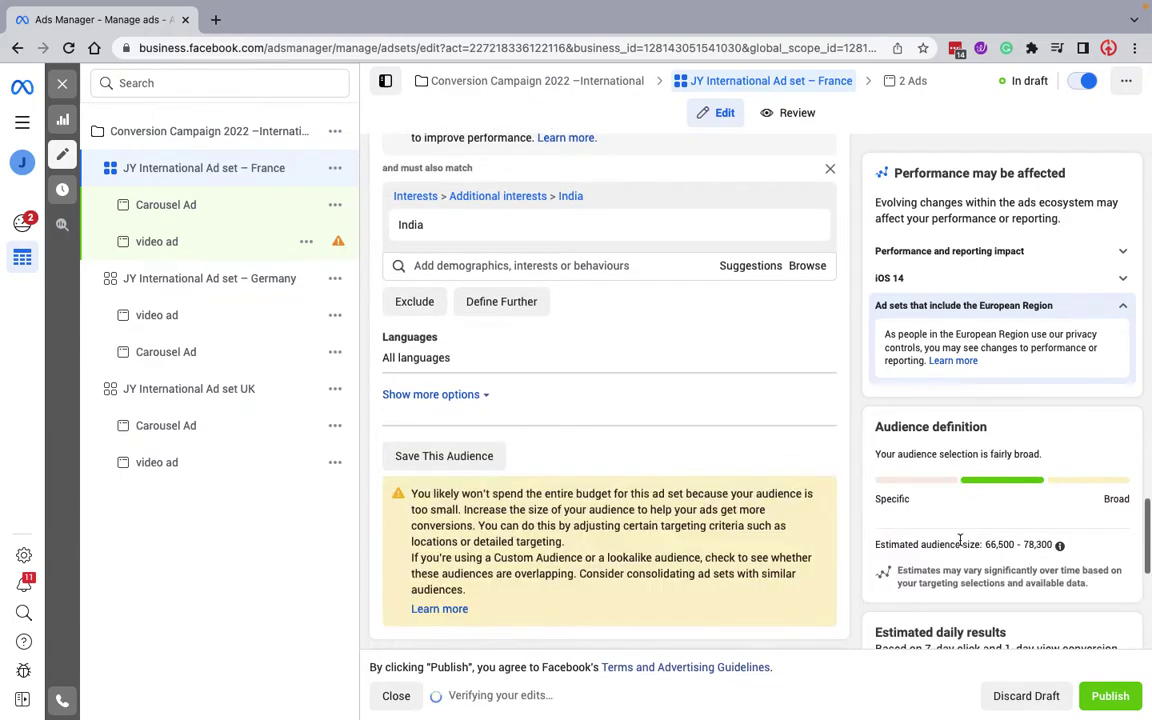
{"action": "scroll", "coordinate": [968, 506], "scroll_direction": "down", "scroll_amount": 4}
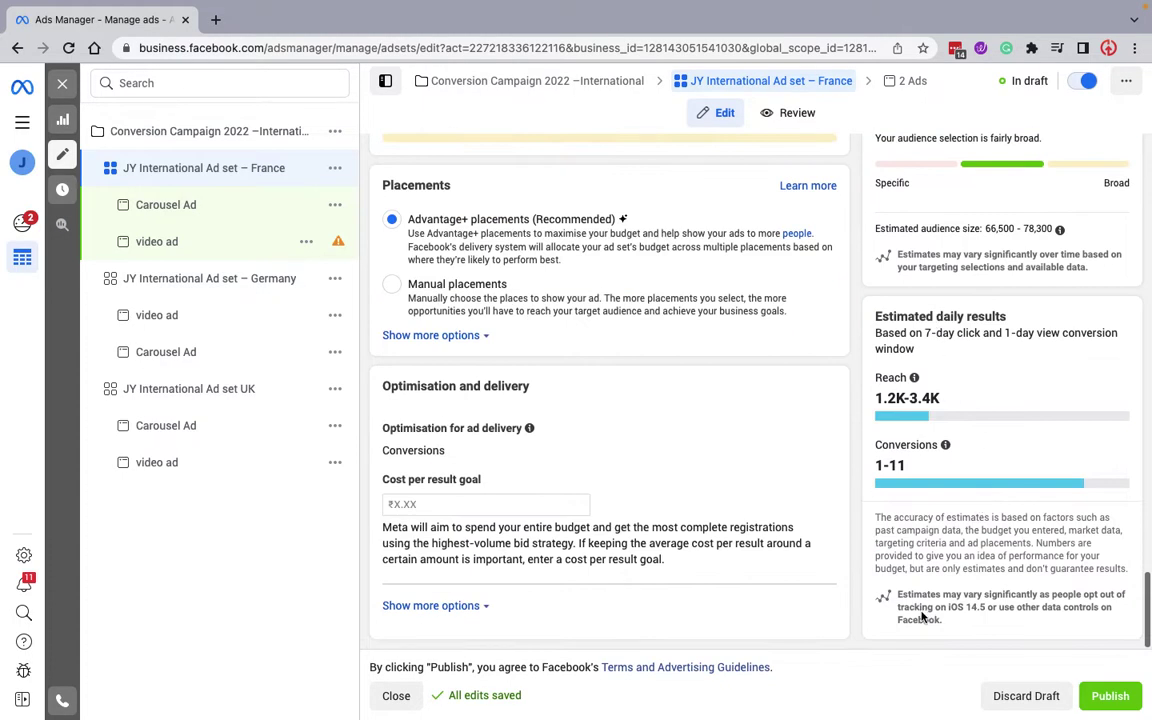
Publish the France ad set with its two ads and close the editor.
{"action": "left_click", "coordinate": [1129, 700]}
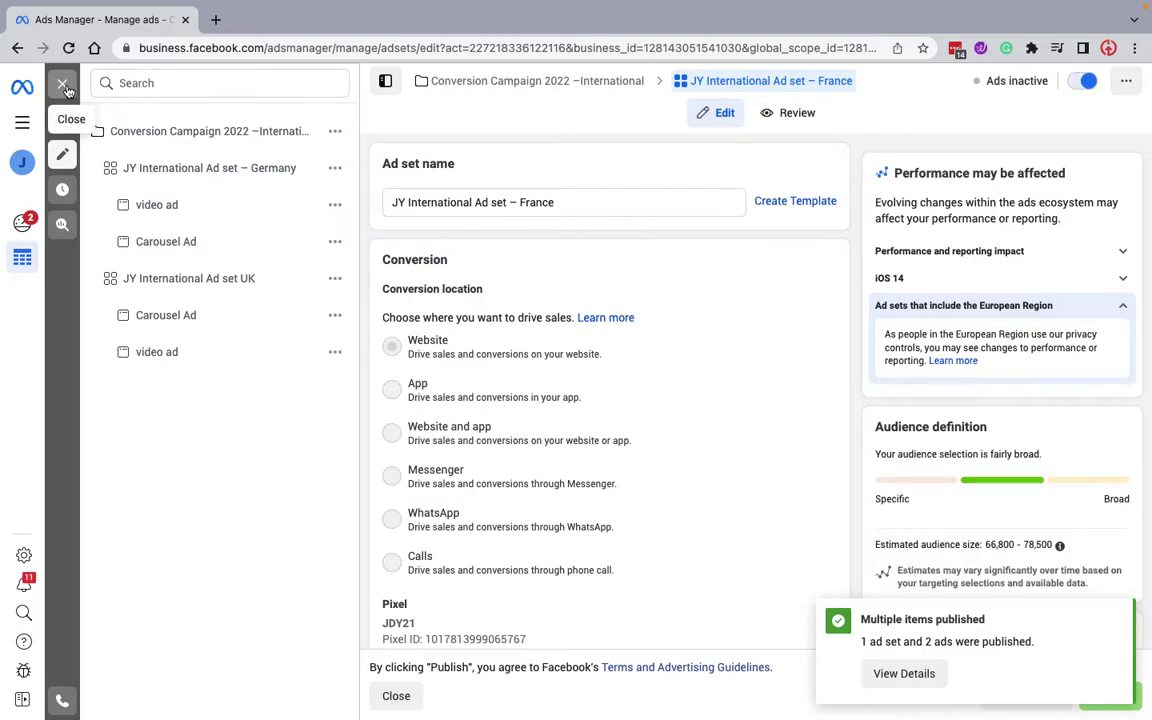
{"action": "left_click", "coordinate": [63, 85]}
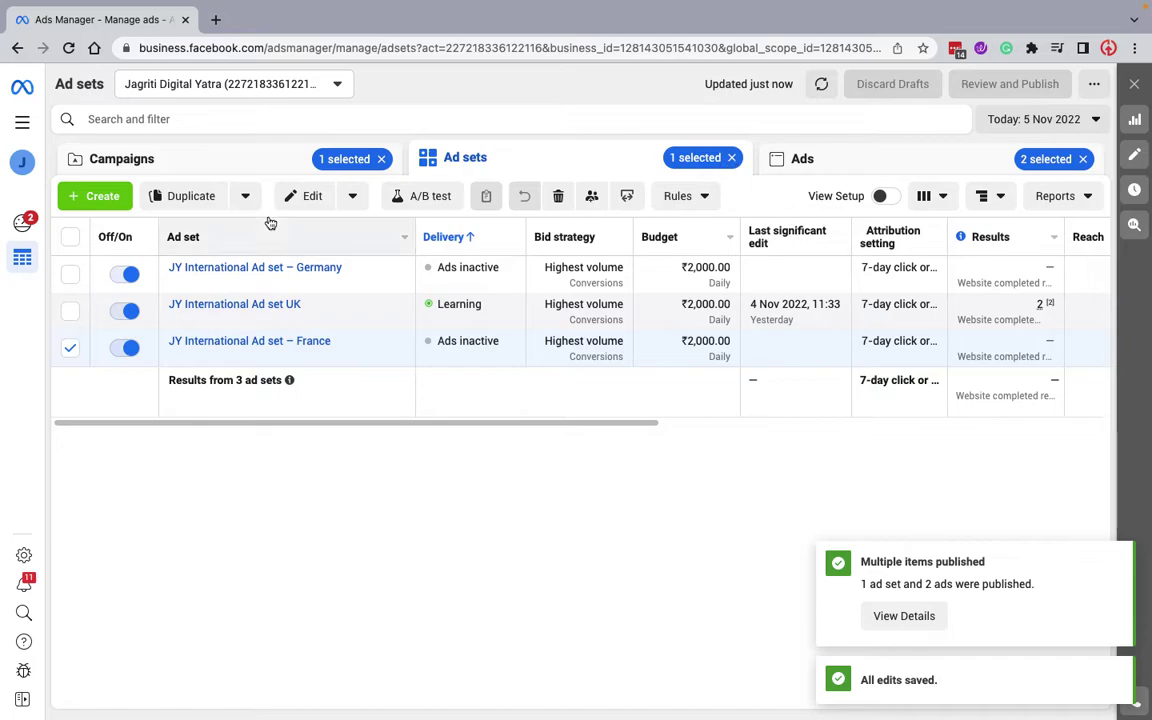
Clear the campaign and ad set selections to list all campaigns.
{"action": "left_click", "coordinate": [242, 159]}
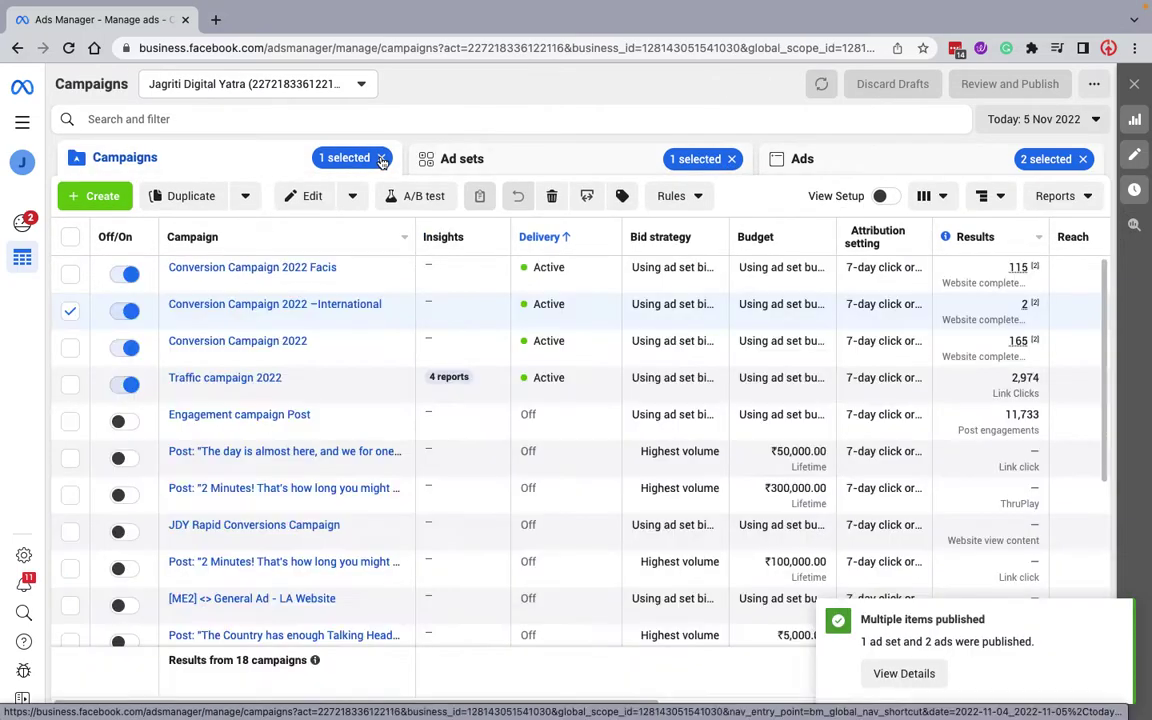
{"action": "left_click", "coordinate": [380, 158]}
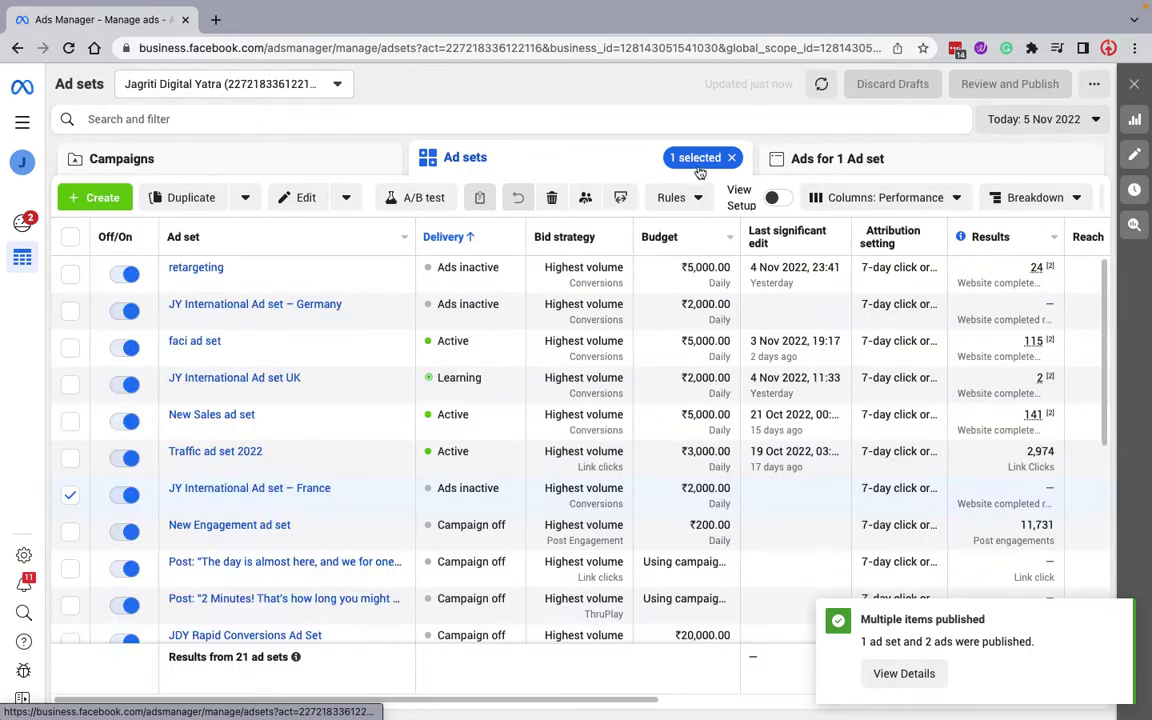
{"action": "left_click", "coordinate": [732, 158]}
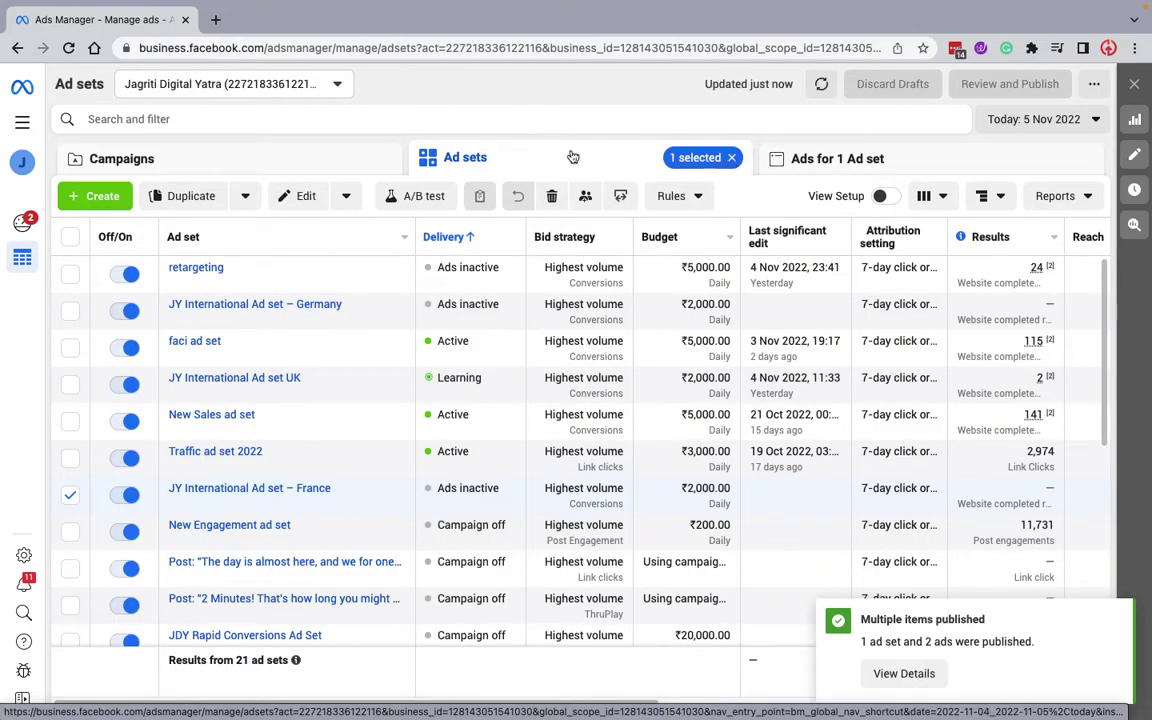
{"action": "left_click", "coordinate": [267, 162]}
{"action": "mouse_move", "coordinate": [275, 312]}
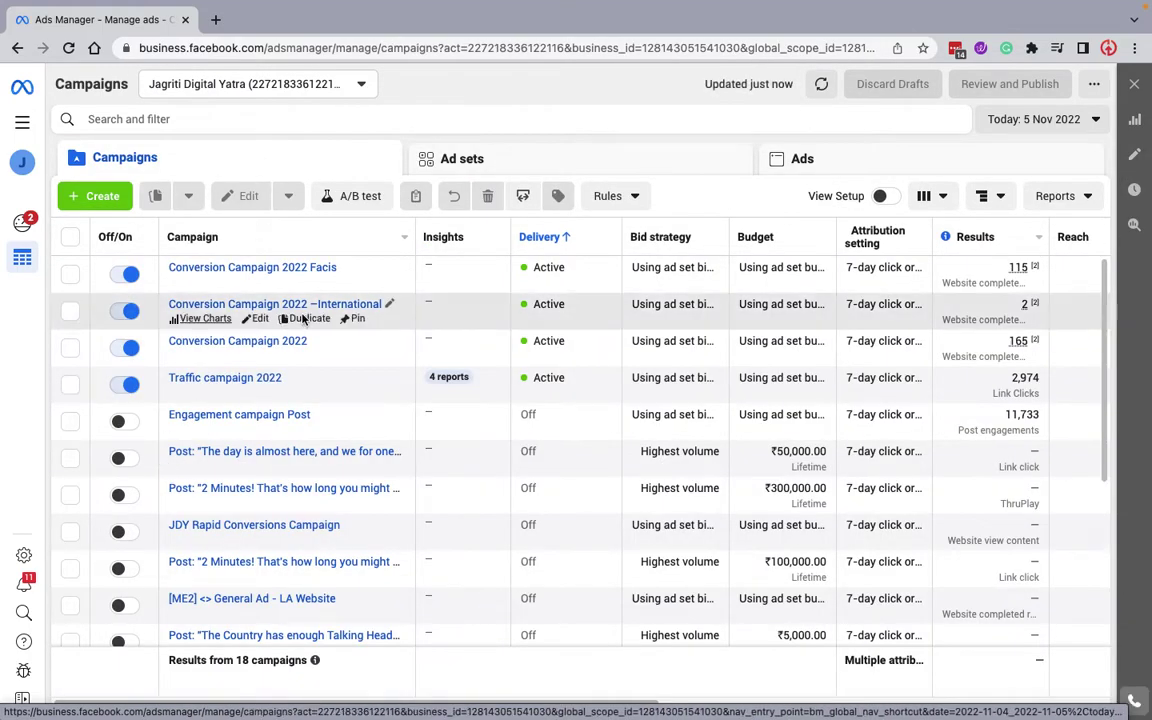
Open the International campaign and review its three ad sets and six ads.
{"action": "left_click", "coordinate": [275, 305]}
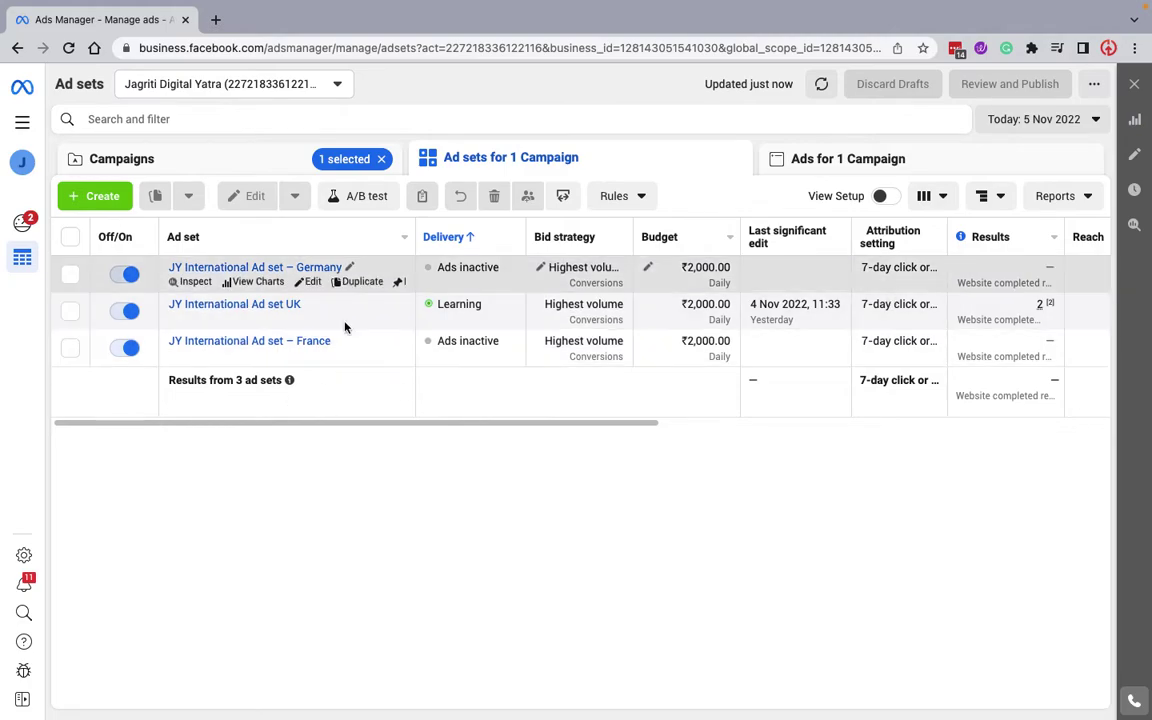
{"action": "left_click", "coordinate": [863, 165]}
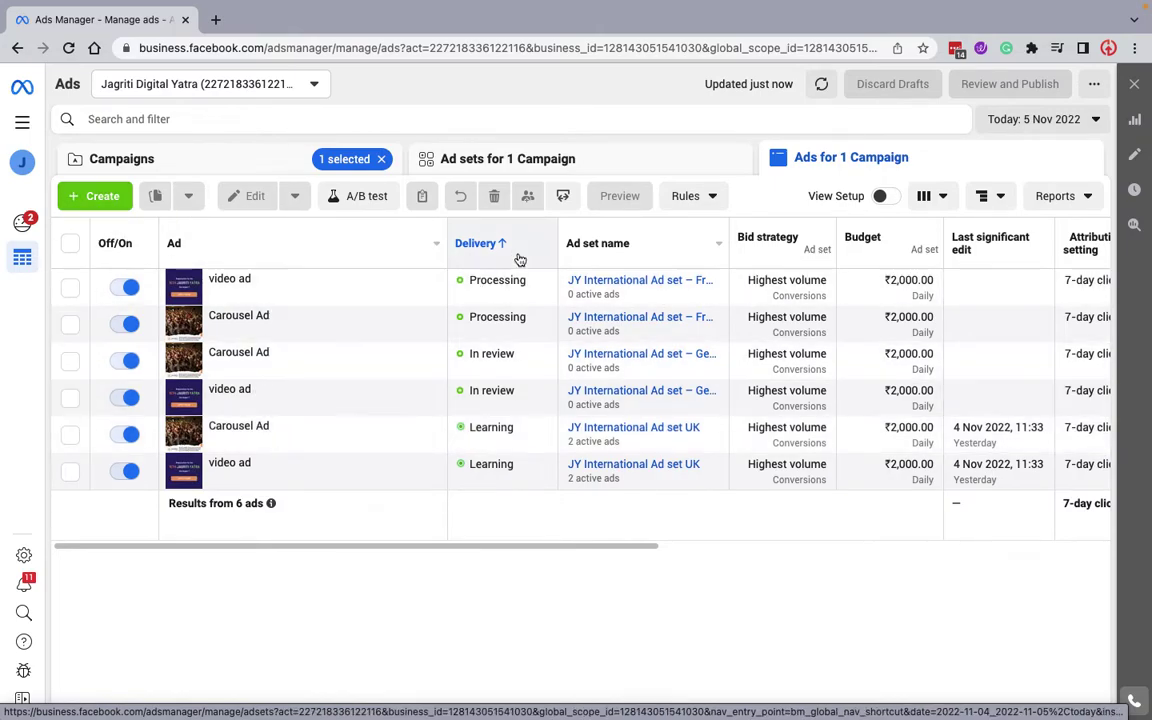
{"action": "left_click", "coordinate": [552, 156]}
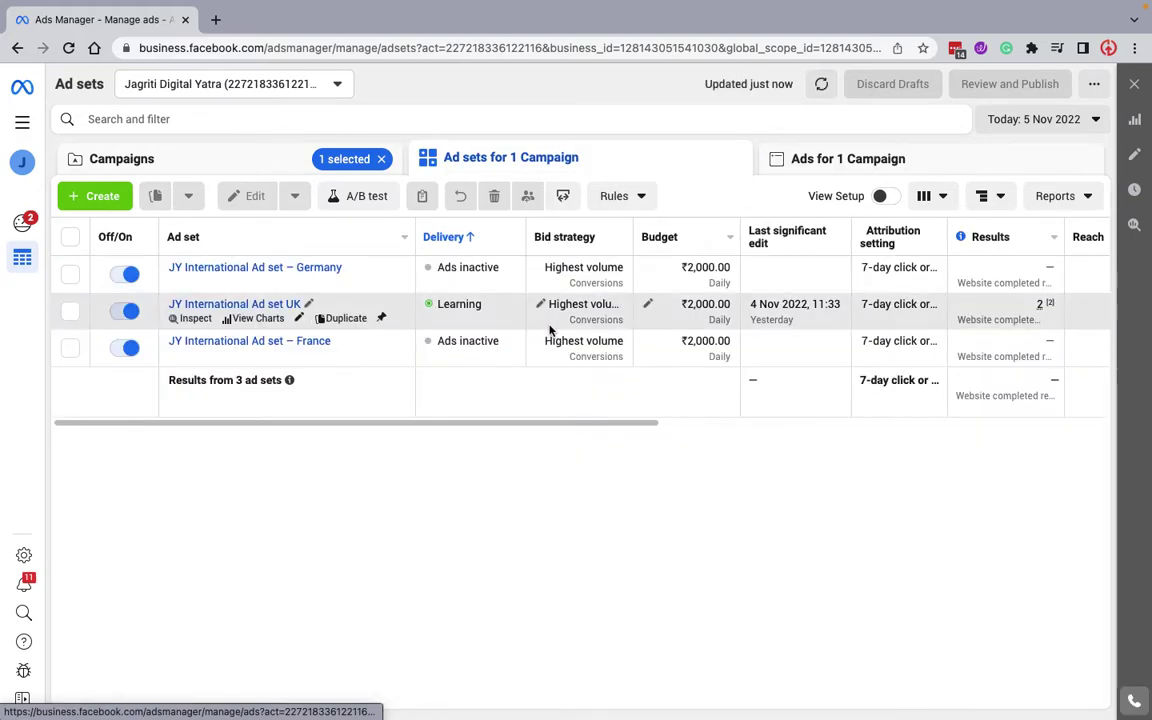
{"action": "left_click", "coordinate": [834, 160]}
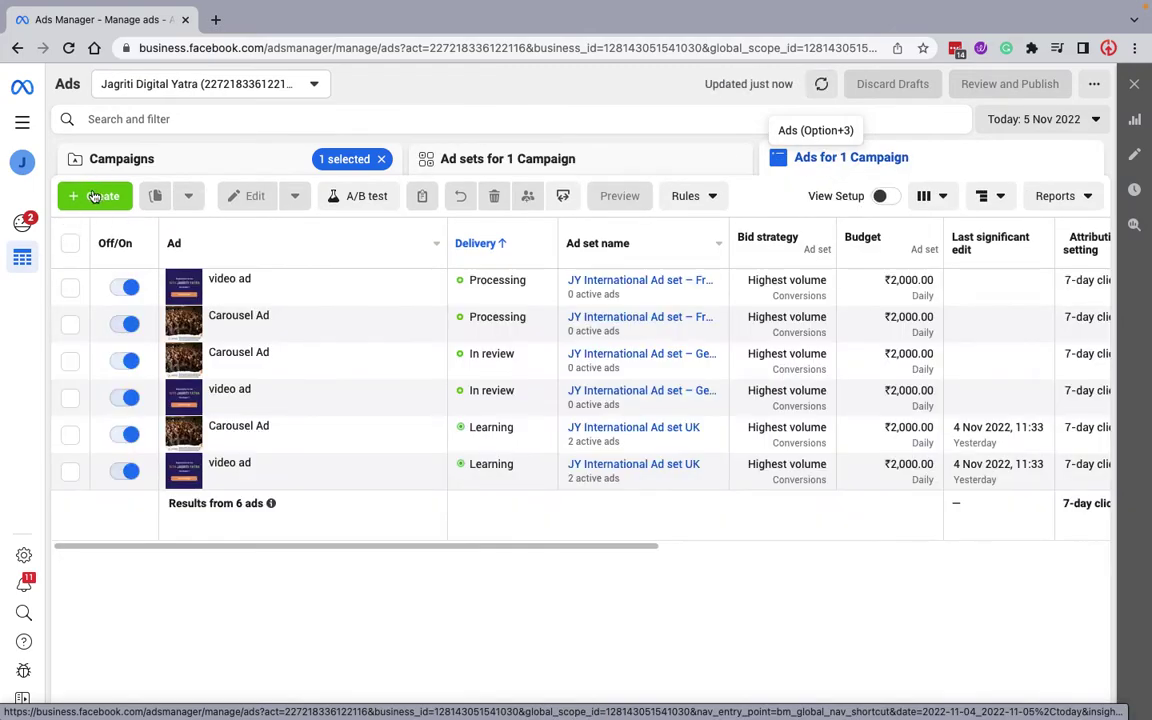